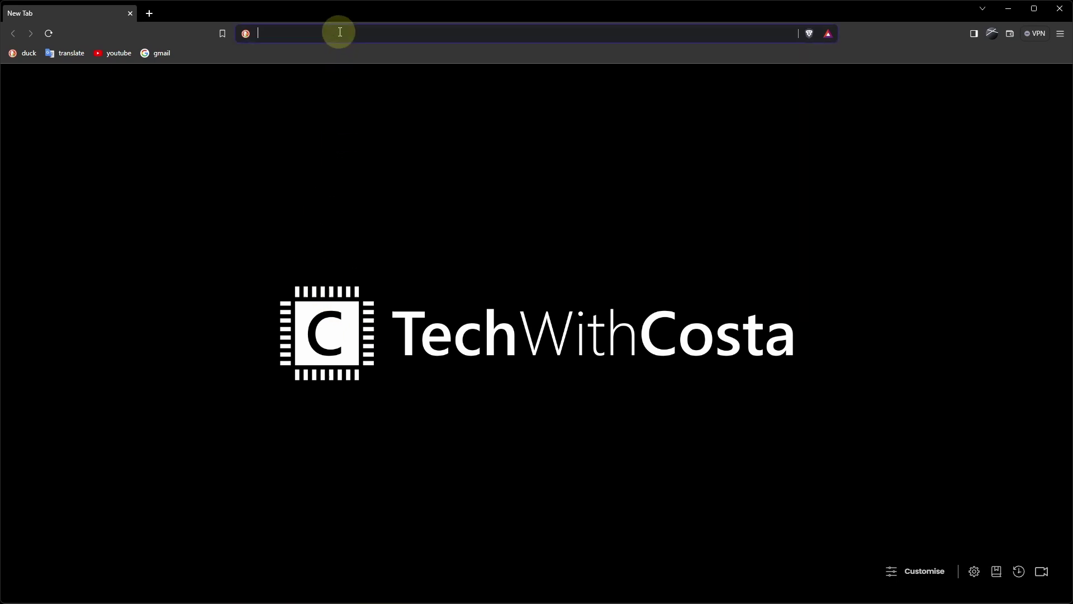
- Search DuckDuckGo for 'data engineering zoomcamp'
type("data enginee")
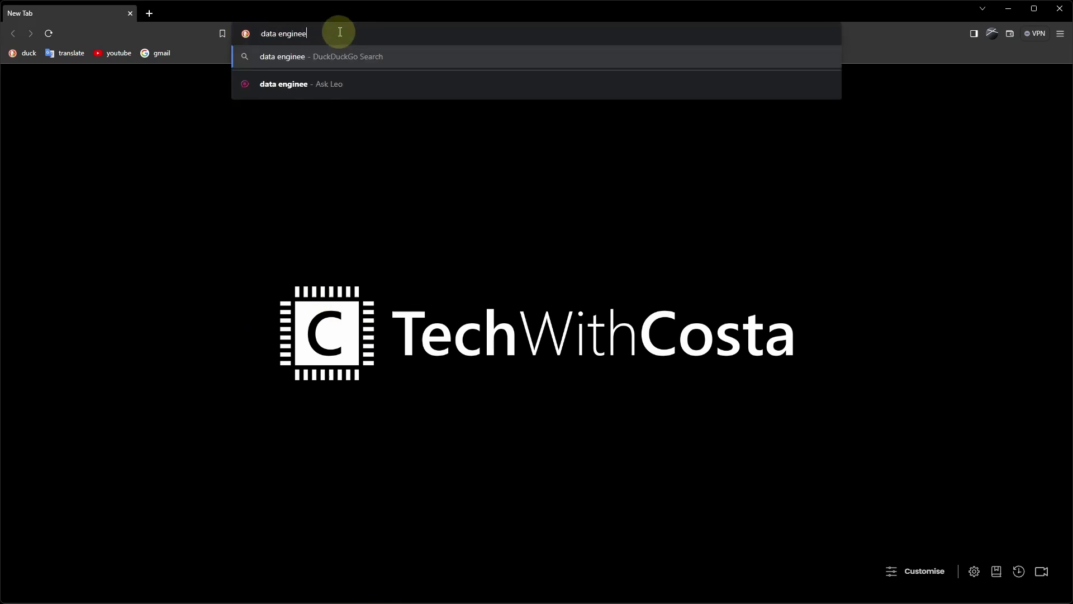
type("ring zoomcamp")
key("Return")
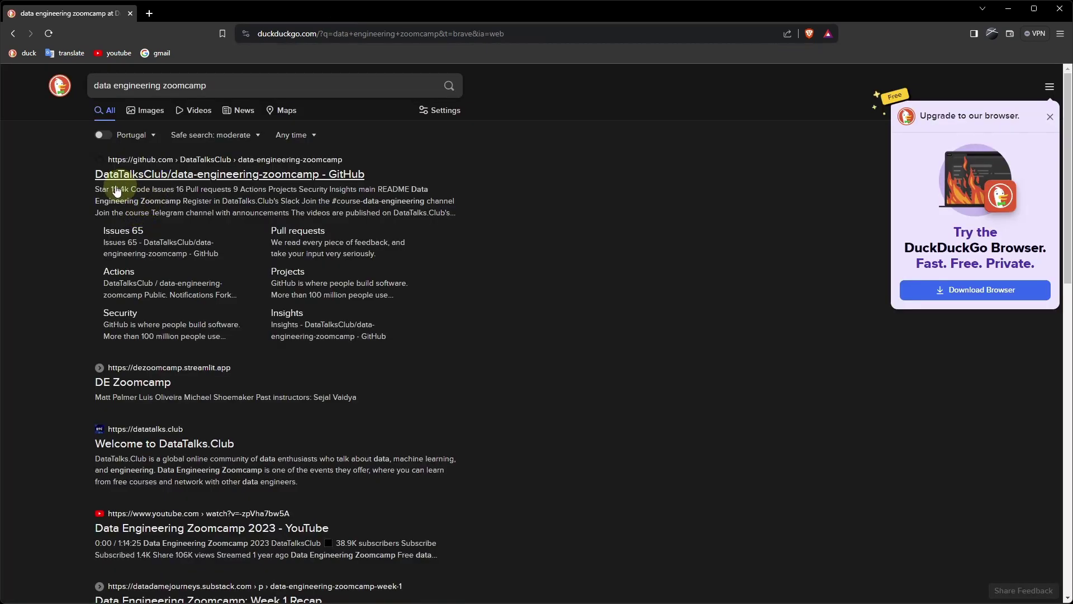
- Open the DataTalksClub/data-engineering-zoomcamp GitHub result and scroll to the README's 'Sign up here' section
left_click(133, 174)
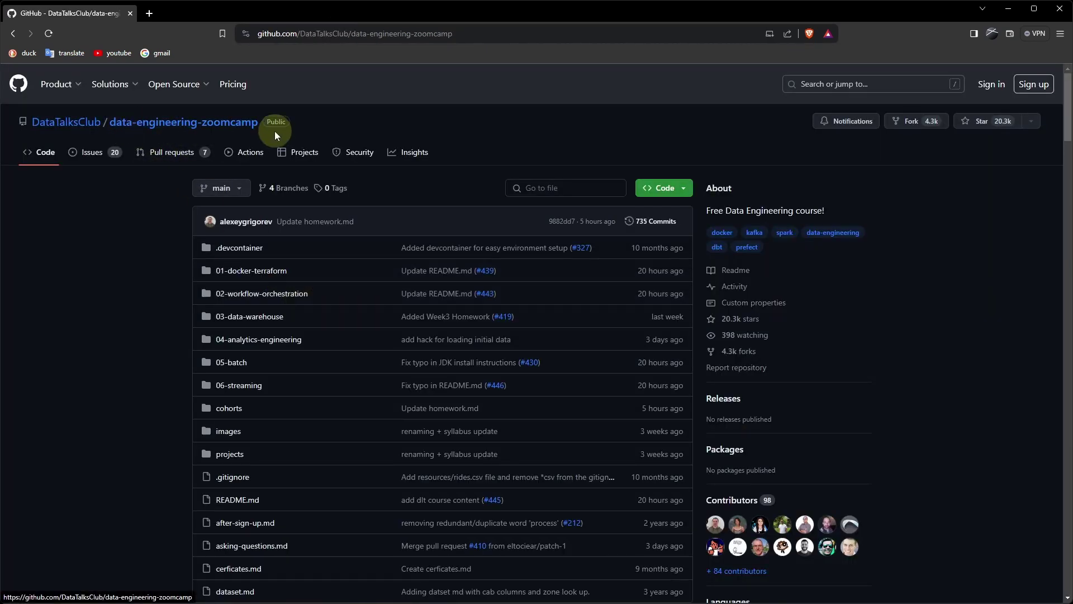
scroll(146, 275, "down", 10)
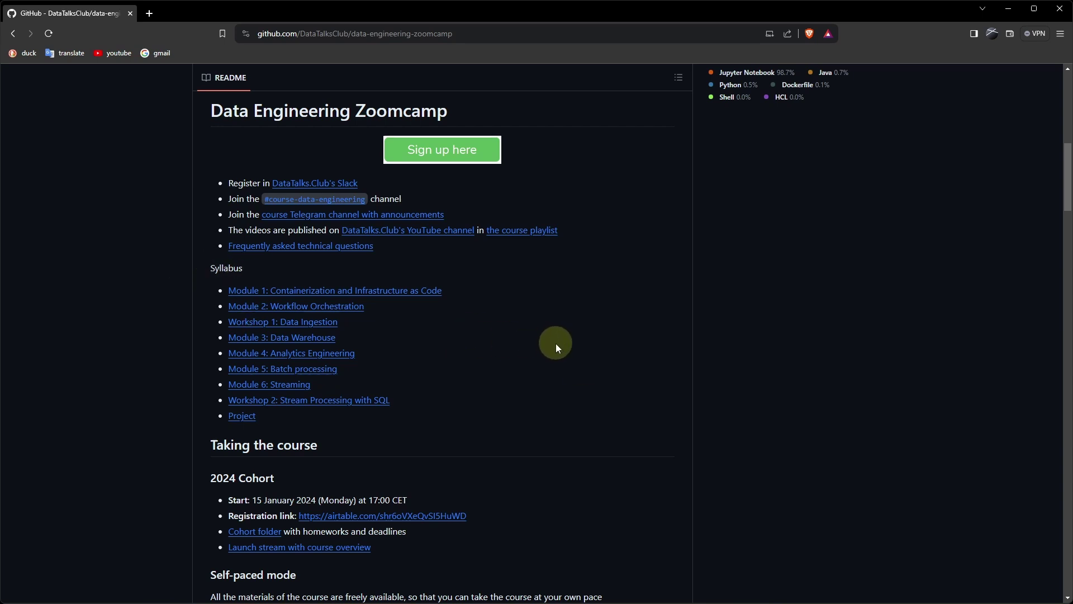
scroll(555, 343, "down", 20)
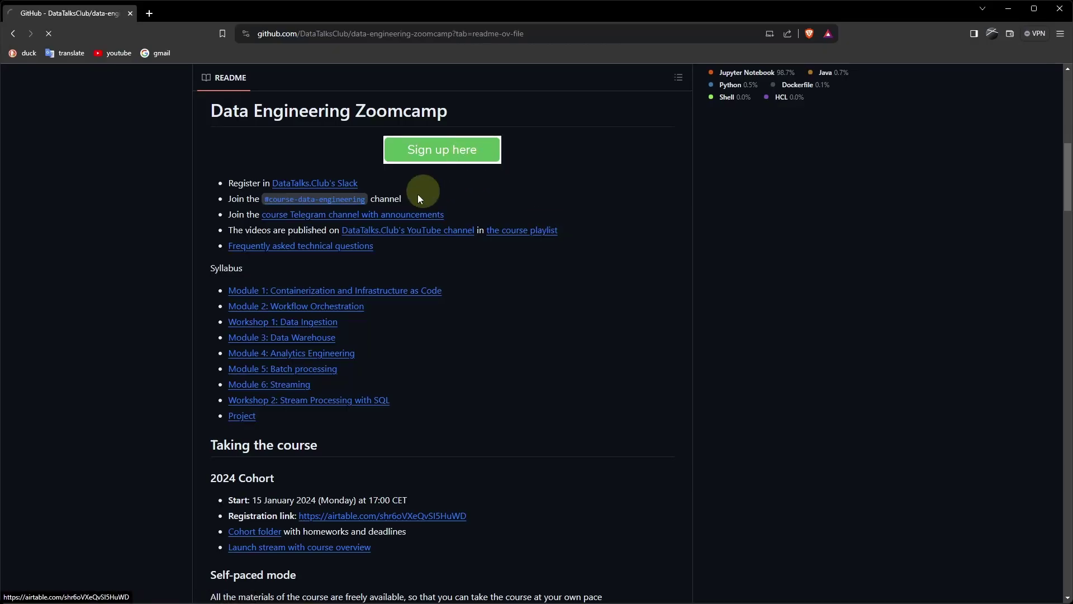
- Fill the Airtable sign-up form with the email, autofilled name and country Portugal, and role Data Engineer
scroll(298, 268, "down", 10)
scroll(298, 268, "down", 2)
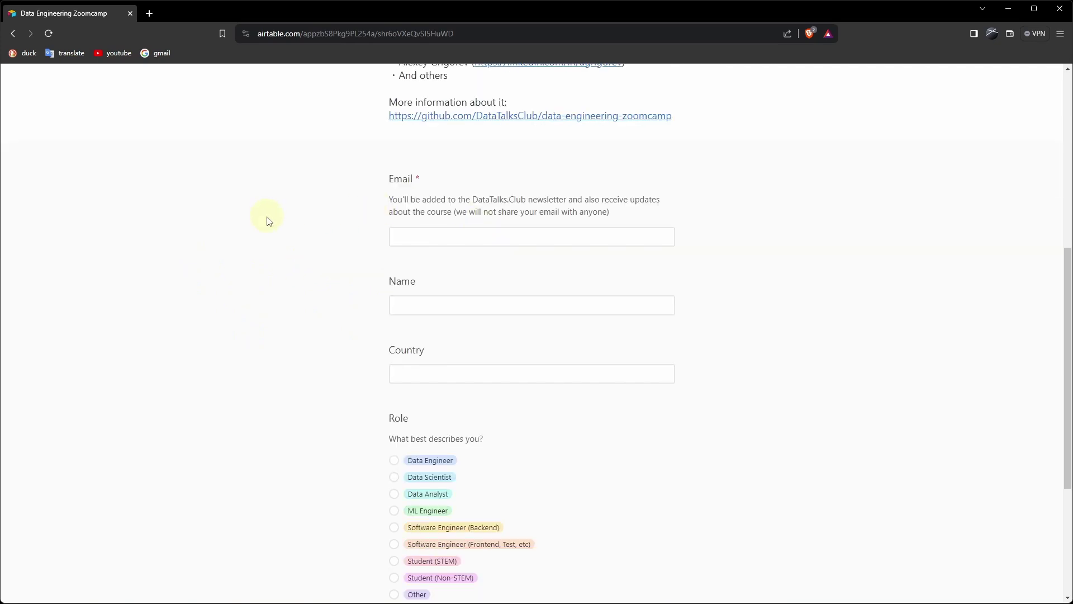
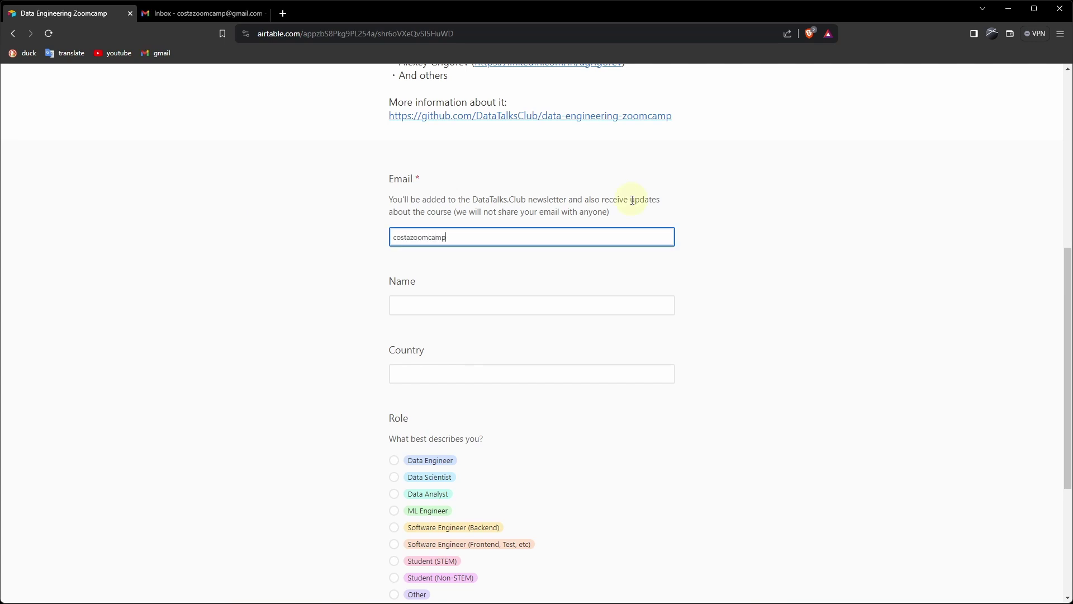
key("Tab")
key("Down")
key("Return")
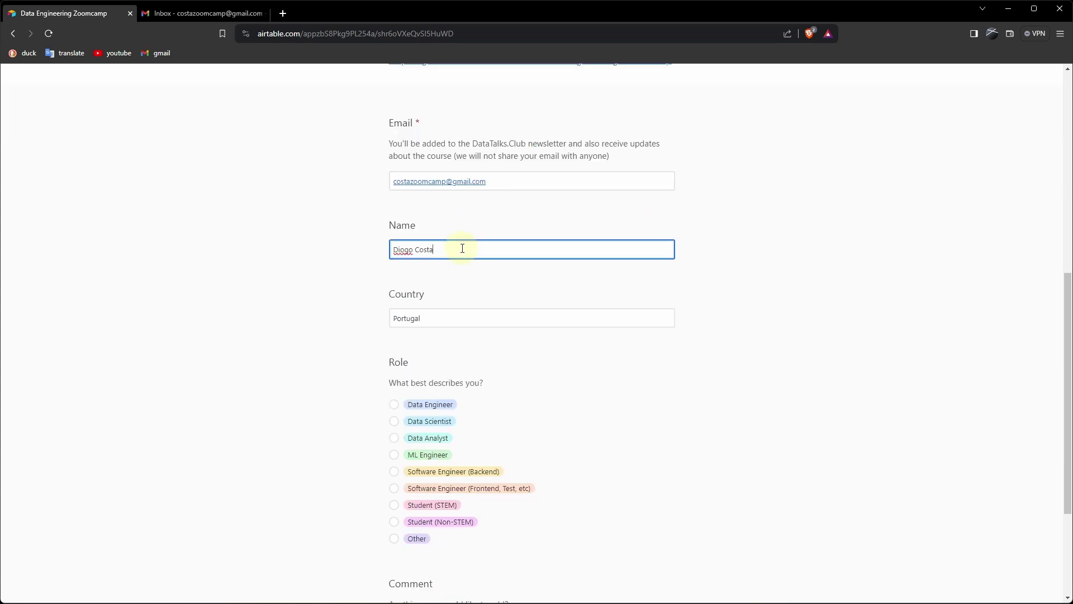
left_click(457, 318)
scroll(456, 319, "down", 1)
key("Tab")
key("space")
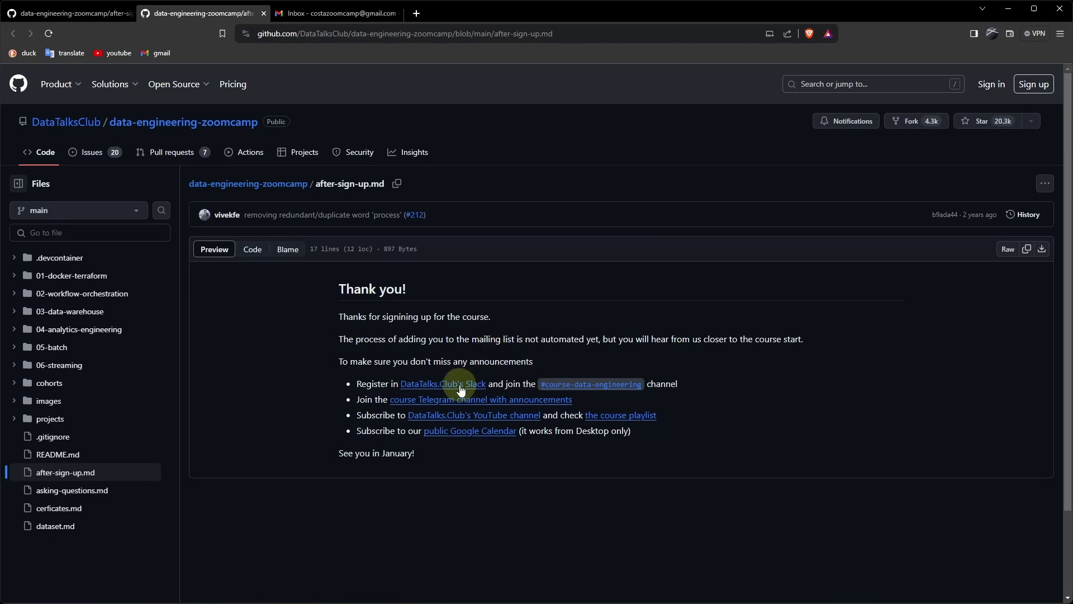
- Open the Slack invite in a new tab and enter the email address and full name
right_click(458, 384)
left_click(486, 394)
key("ctrl+Tab")
left_click(497, 259)
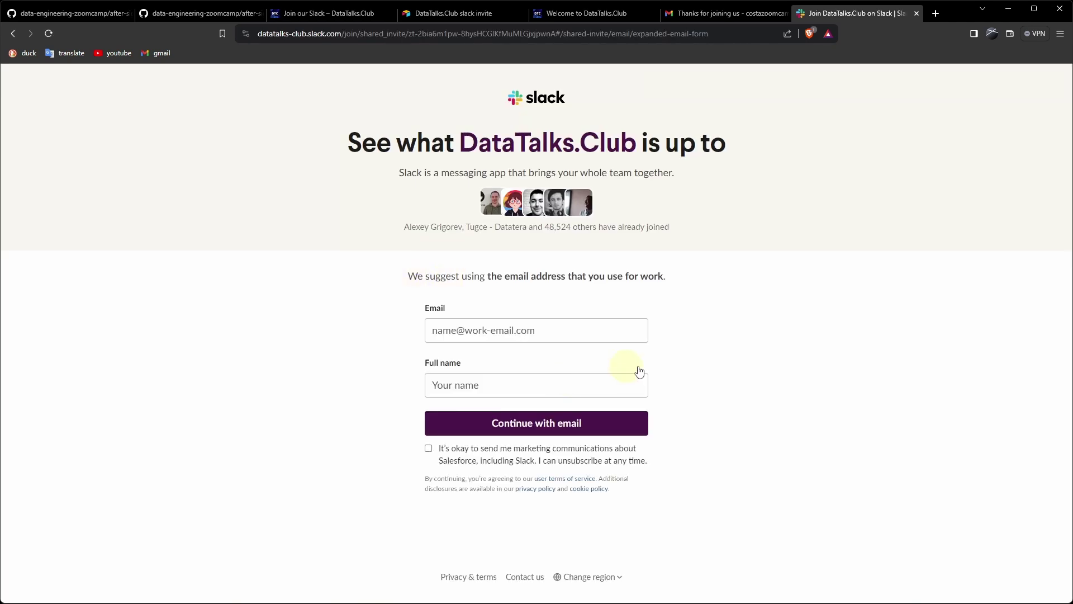
left_click(522, 331)
left_click(537, 385)
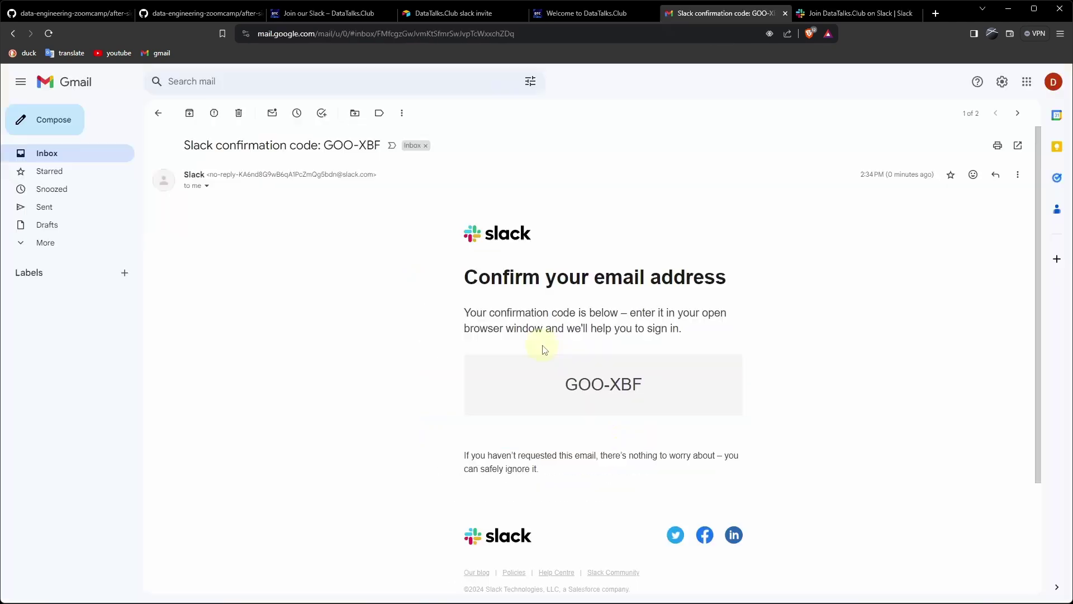
- Copy the confirmation code from the email and paste it into the Slack join page
left_click_drag(562, 384, 656, 384)
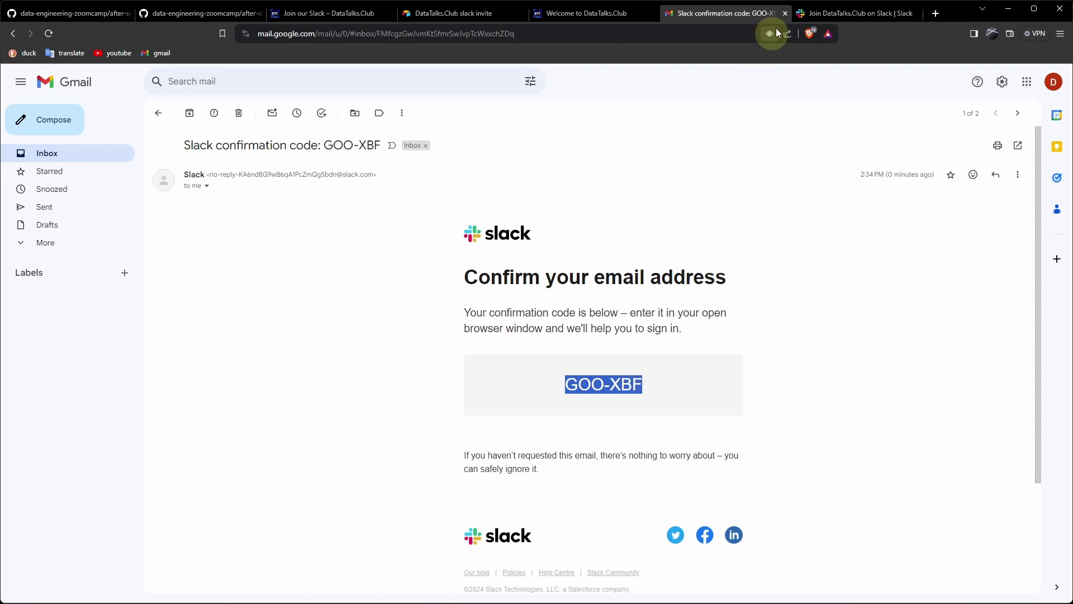
left_click(814, 13)
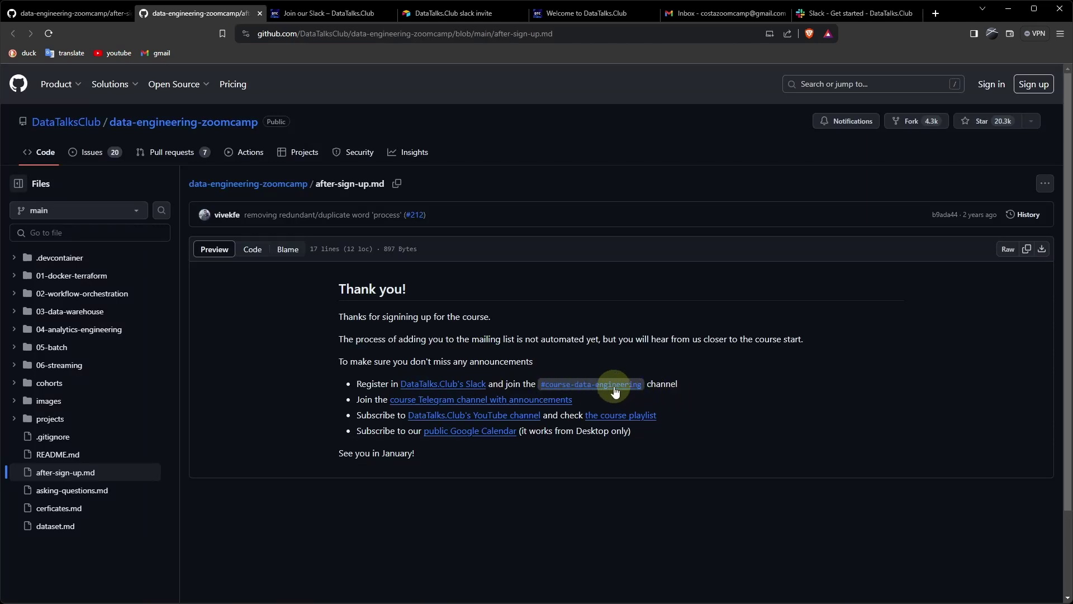
- Join #course-data-engineering, then download Slack for Windows and launch the DataTalks.Club workspace in it
left_click(613, 386)
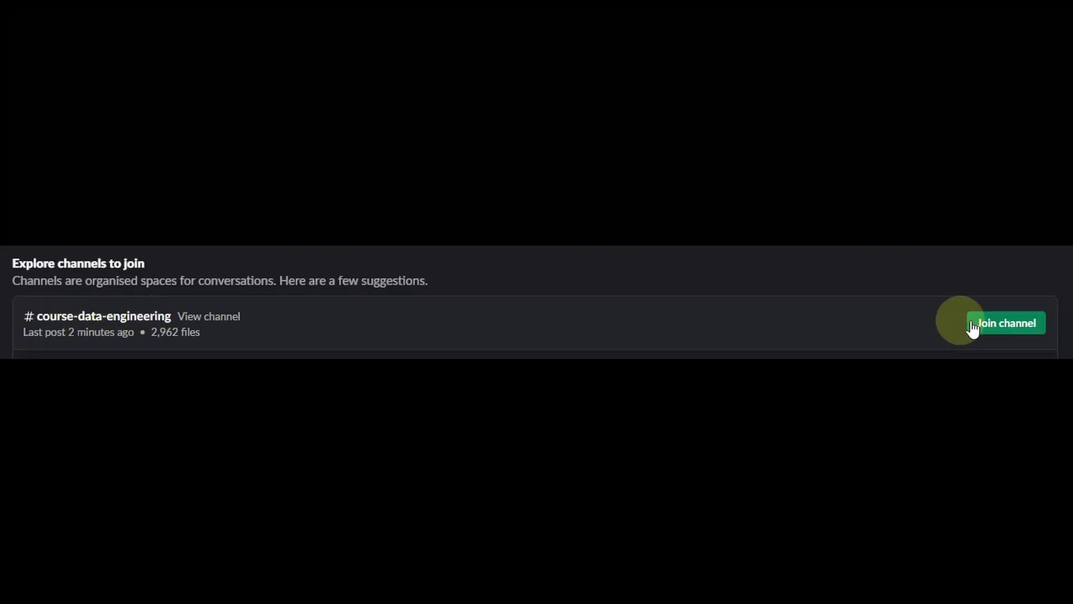
left_click(976, 325)
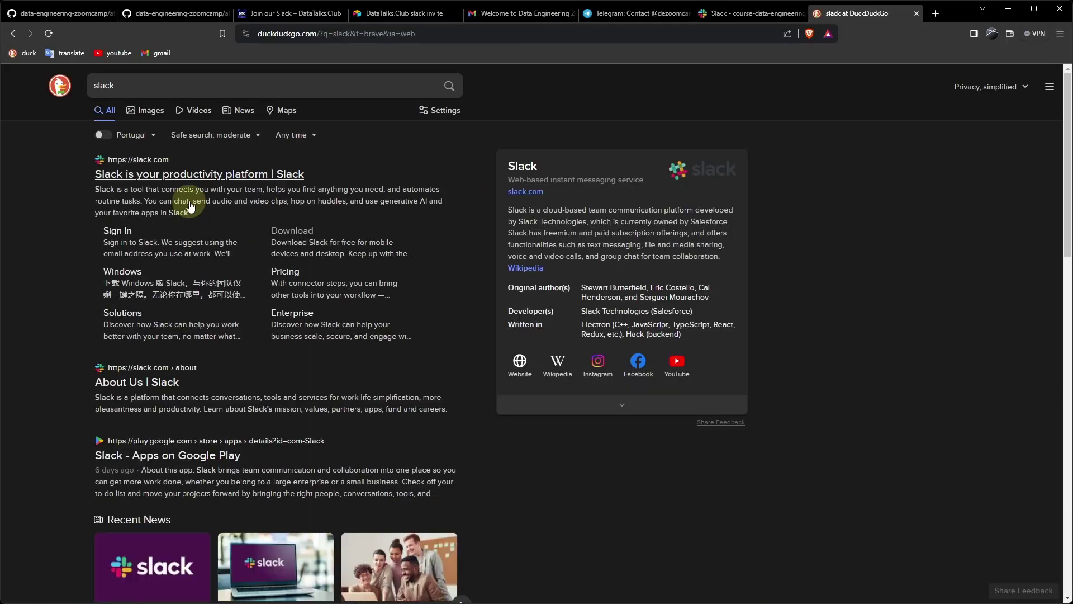
left_click(161, 180)
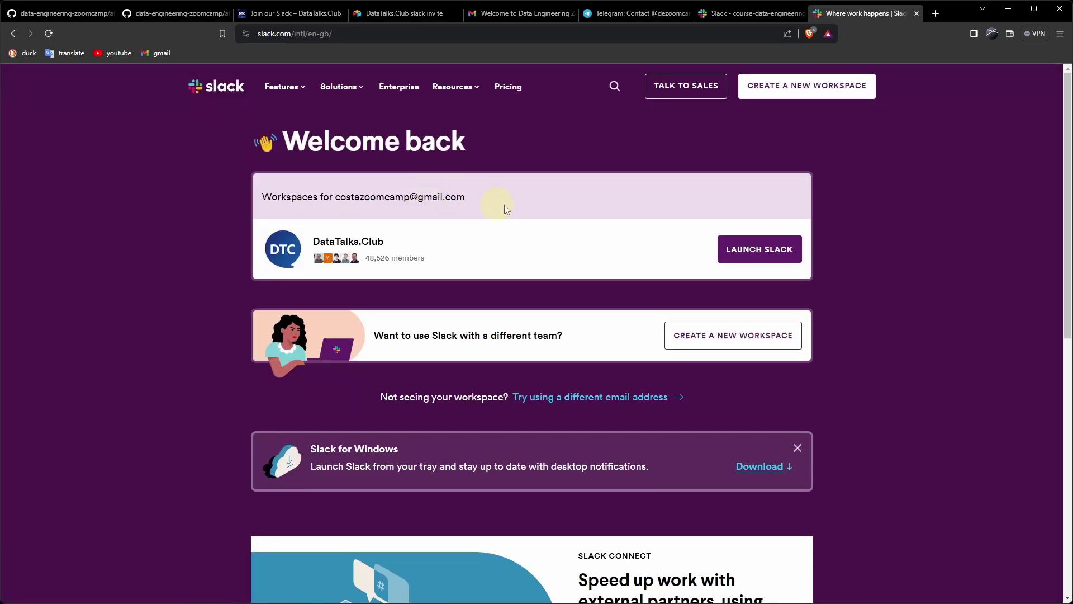
scroll(523, 190, "down", 1)
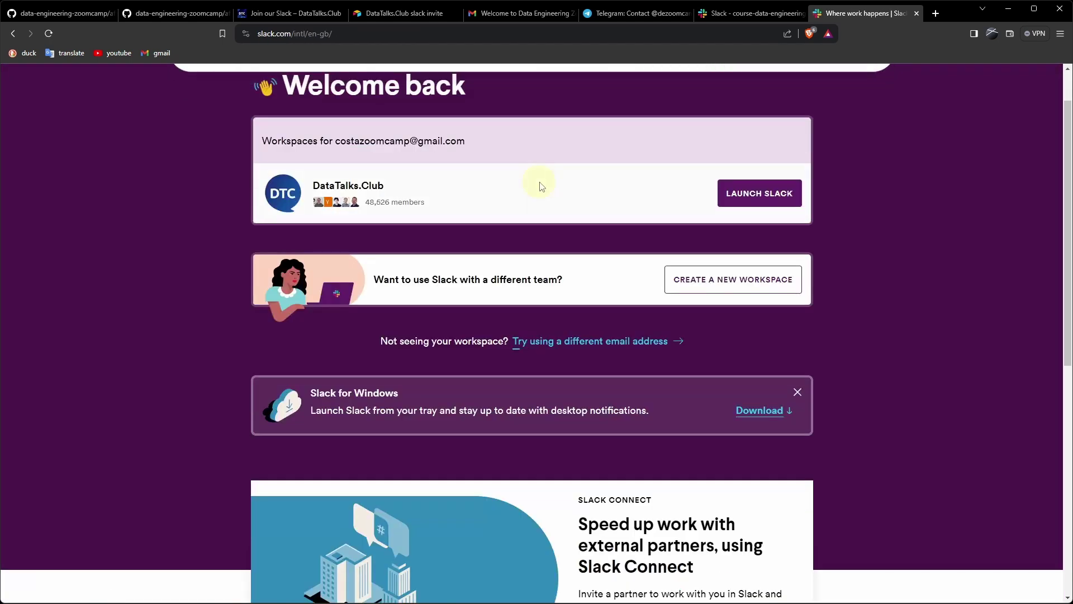
left_click(760, 411)
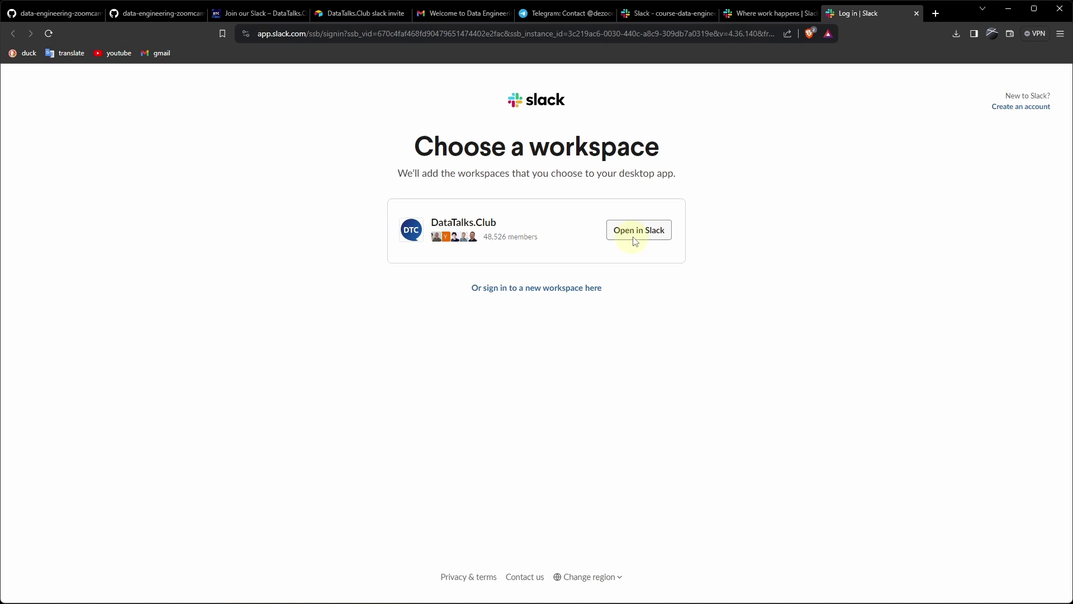
left_click(632, 229)
left_click(602, 130)
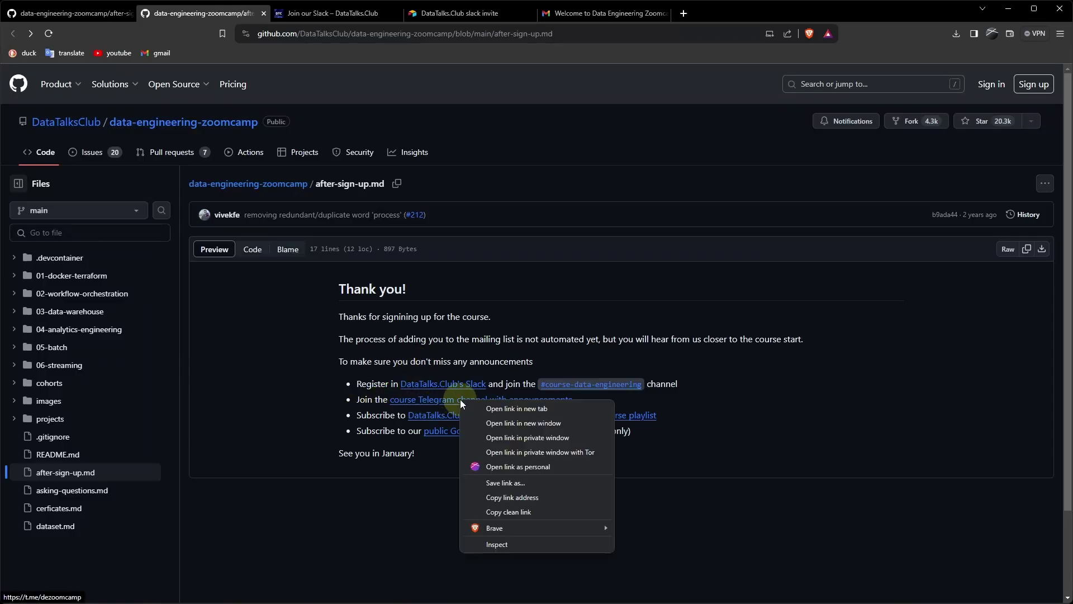
- Download and install Telegram Desktop for Windows x64 from the course link, reaching its login screen
left_click(517, 409)
key("ctrl+Tab")
left_click(1042, 85)
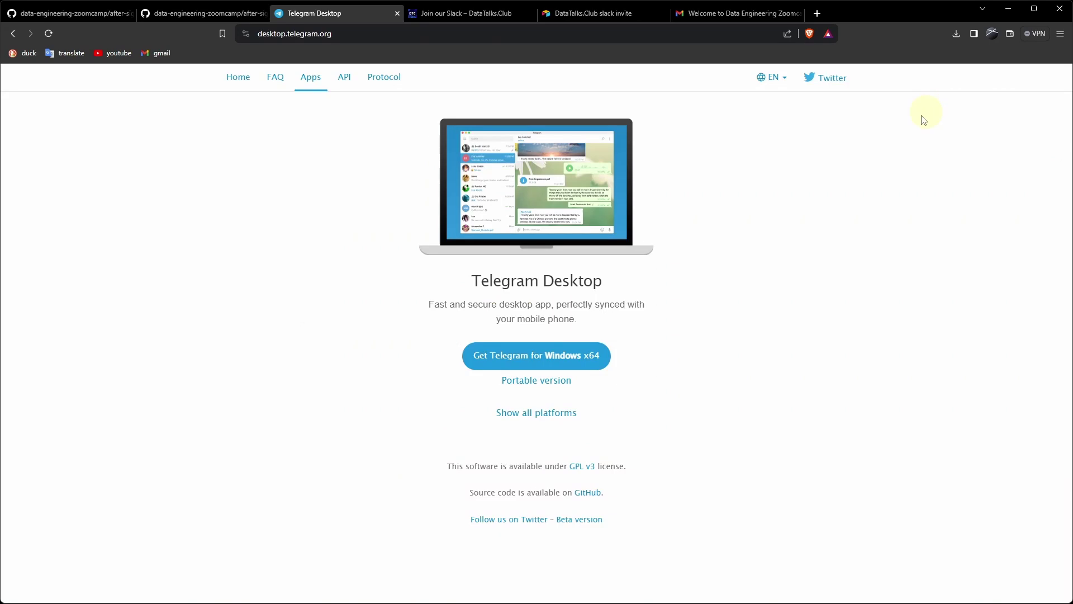
left_click(575, 358)
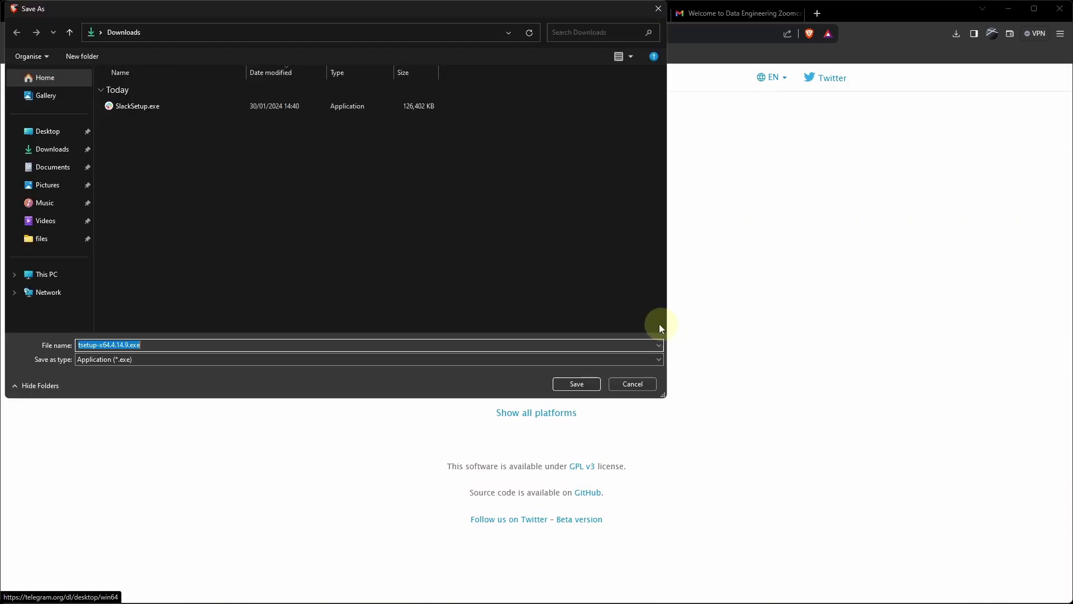
left_click(576, 384)
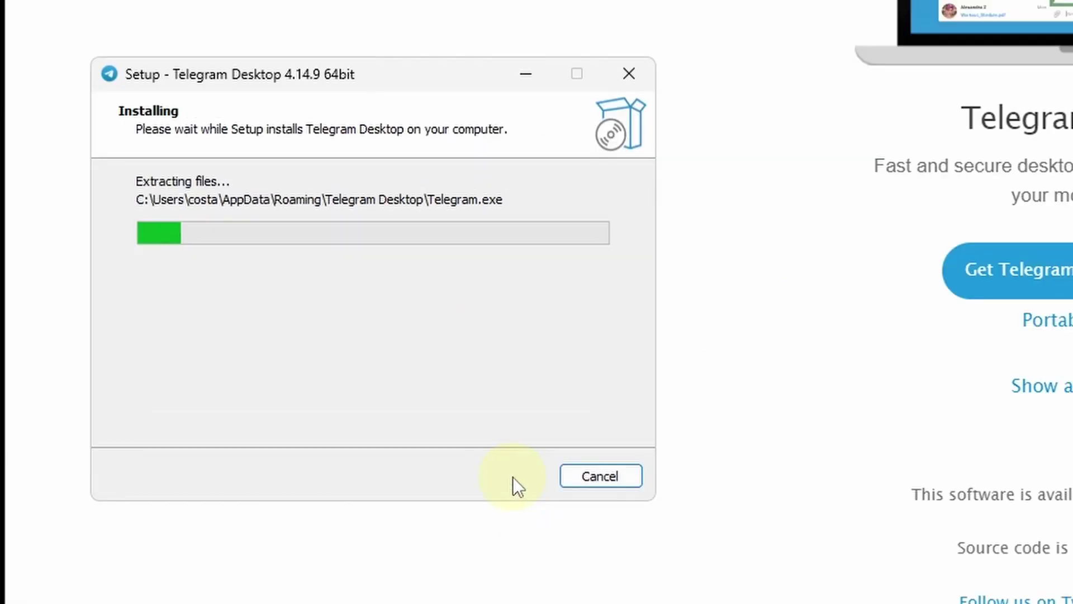
left_click(500, 474)
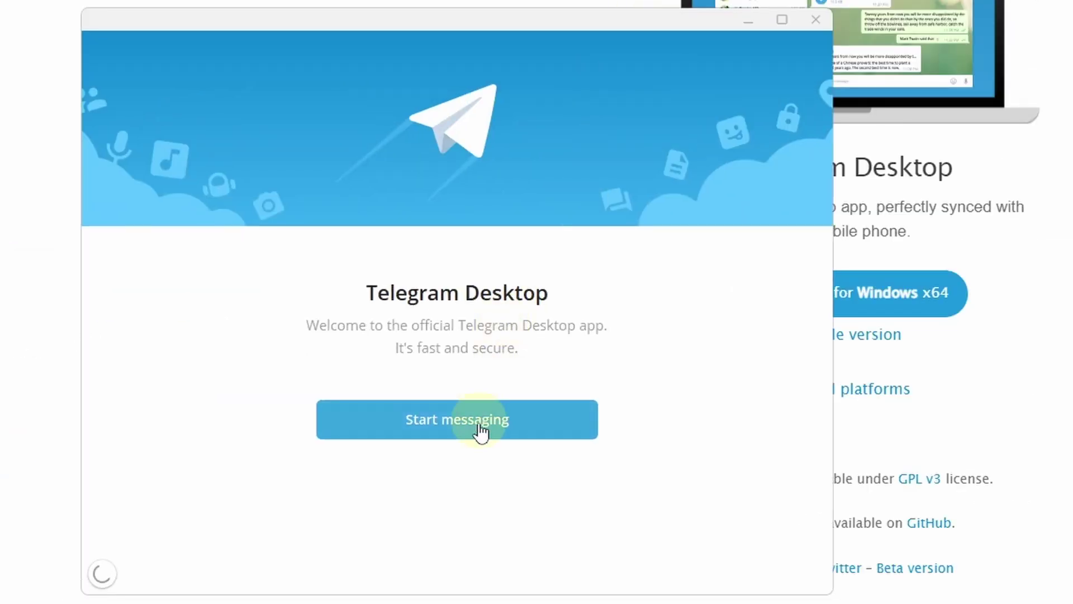
left_click(479, 426)
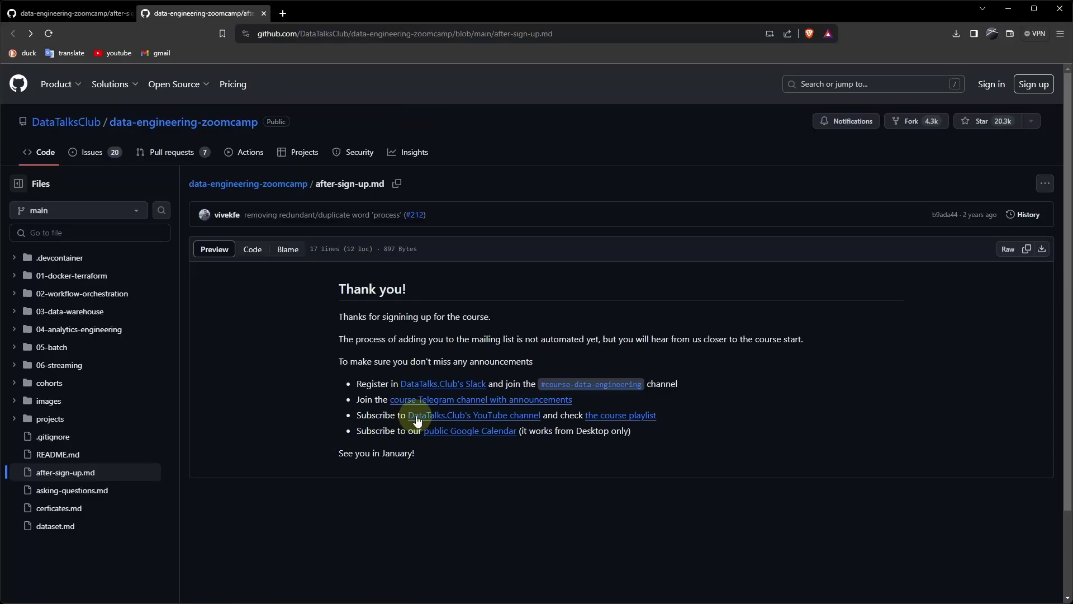
- Subscribe to the DataTalks.Club YouTube channel with all notifications
left_click(419, 415)
left_click(394, 332)
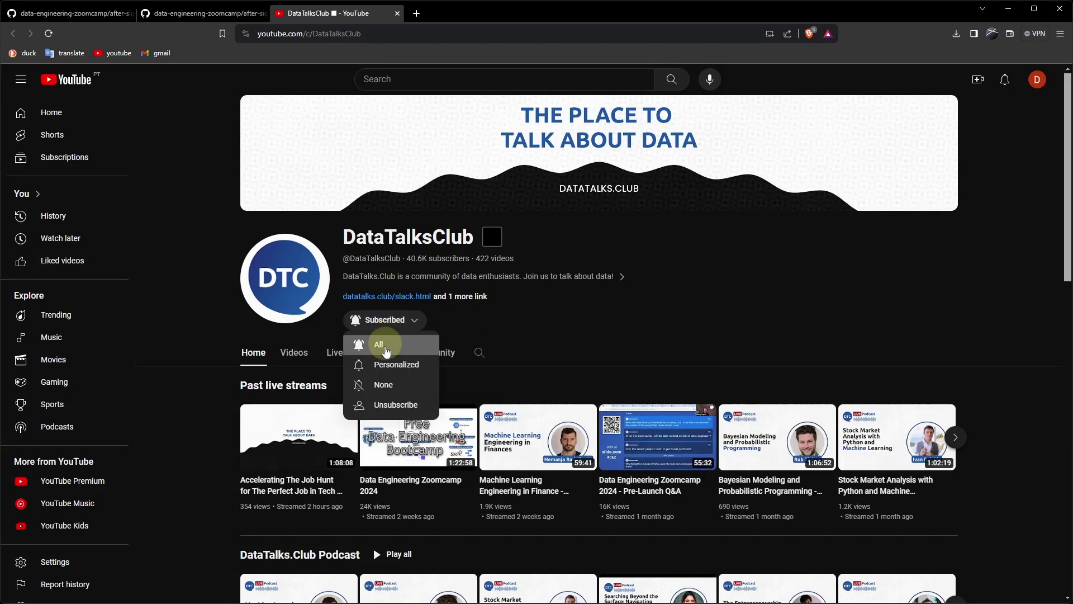
left_click(391, 350)
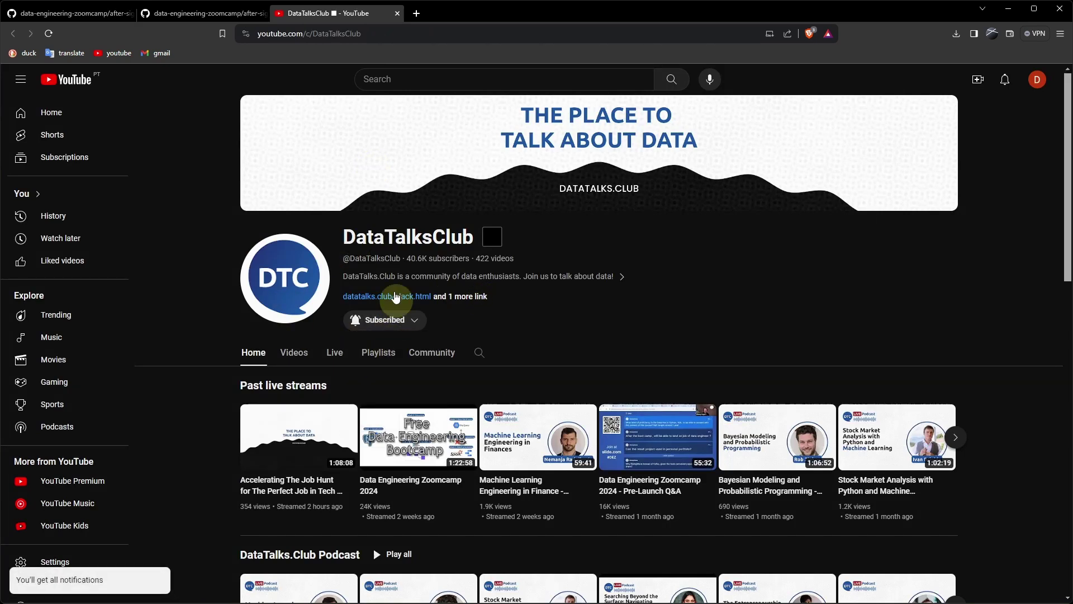
- Open the main course playlist and the Data Engineering Zoomcamp 2024 playlist in new tabs
key("ctrl+shift+Tab")
middle_click(612, 414)
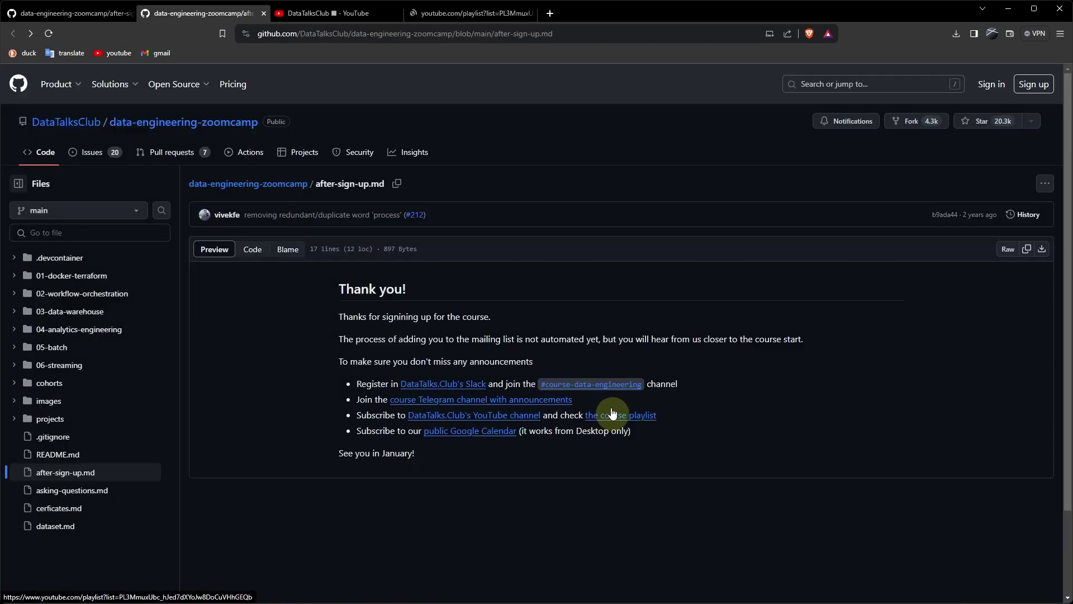
left_click(462, 20)
key("ctrl+shift+Tab")
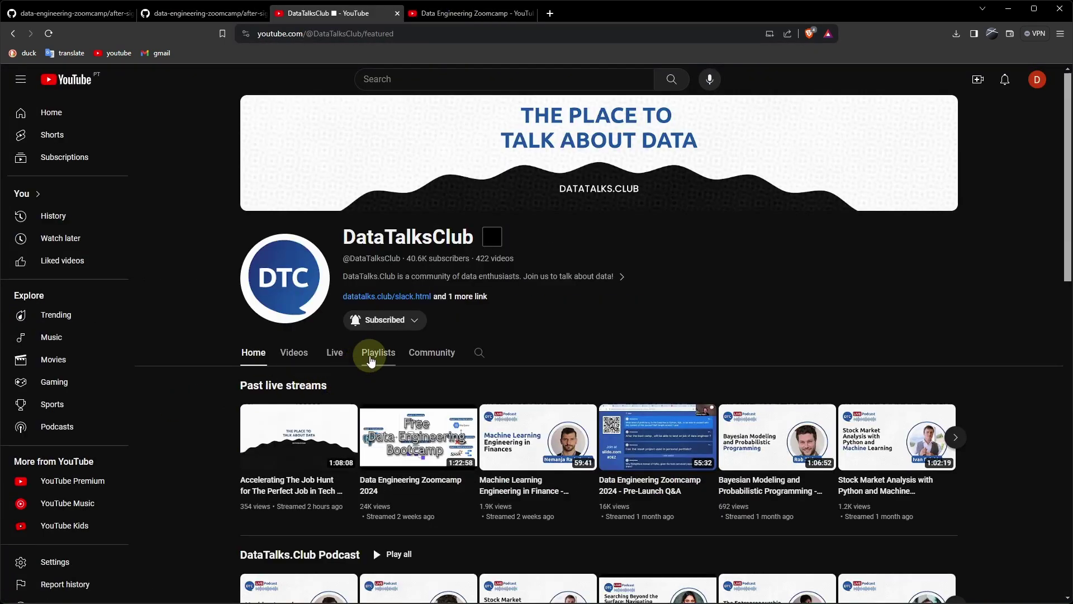
left_click(375, 353)
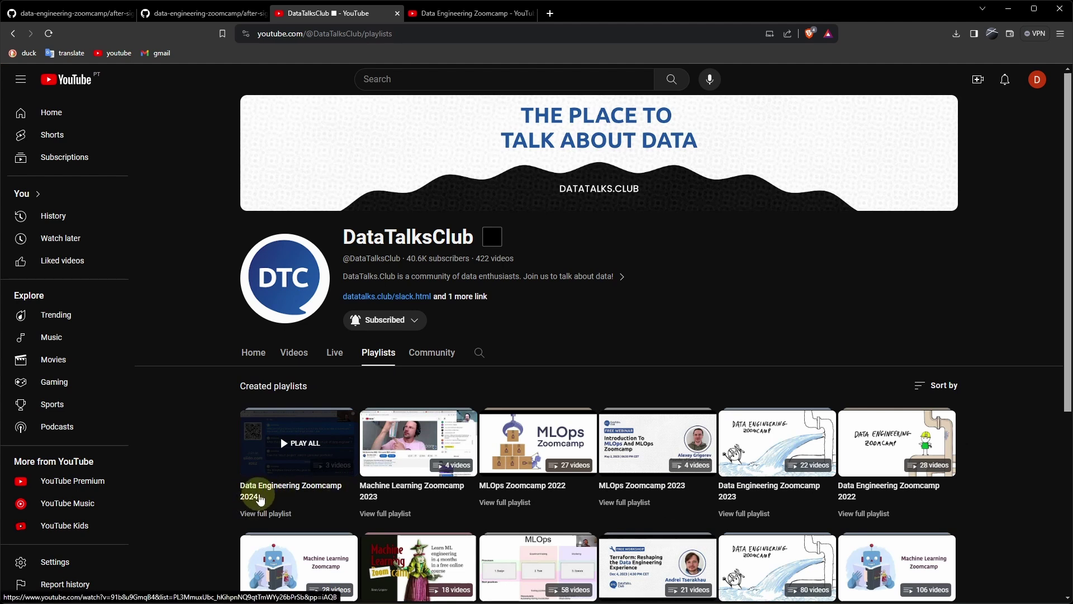
middle_click(257, 491)
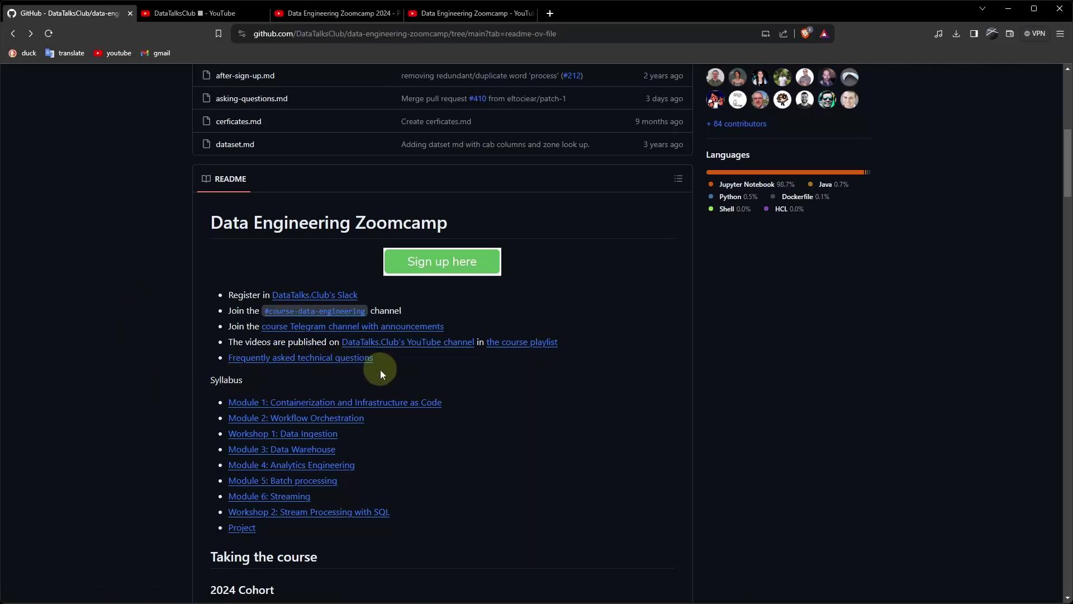
- Open the FAQ document in a new tab and bookmark the course repository as 'de-zoomcamp'
left_click(256, 358, "ctrl")
left_click(203, 13)
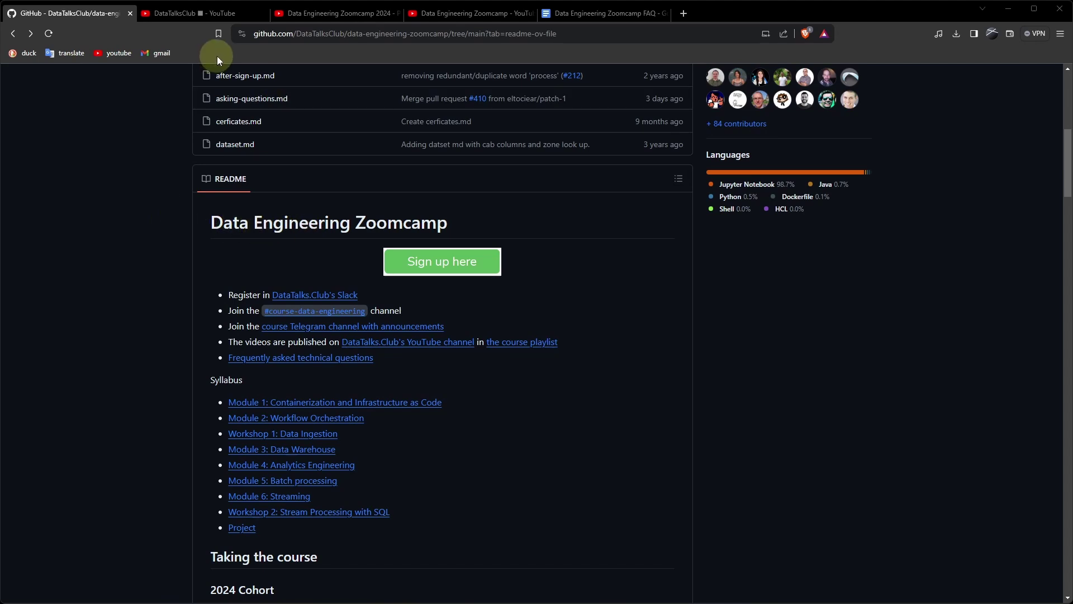
right_click(217, 56)
left_click(241, 206)
type("de-z")
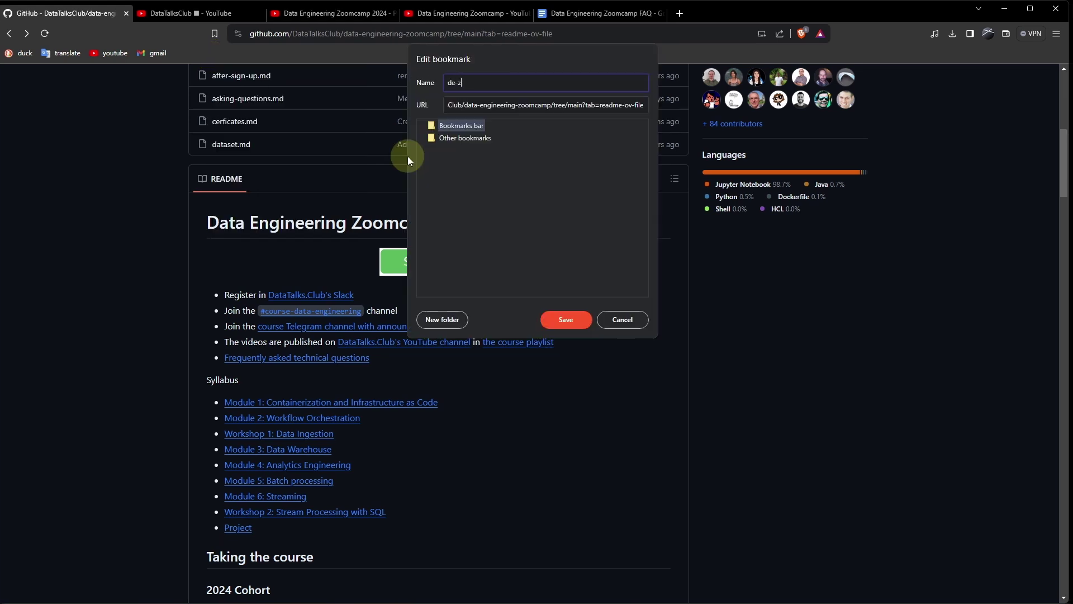
type("oomcamp")
key("Return")
left_click(208, 14)
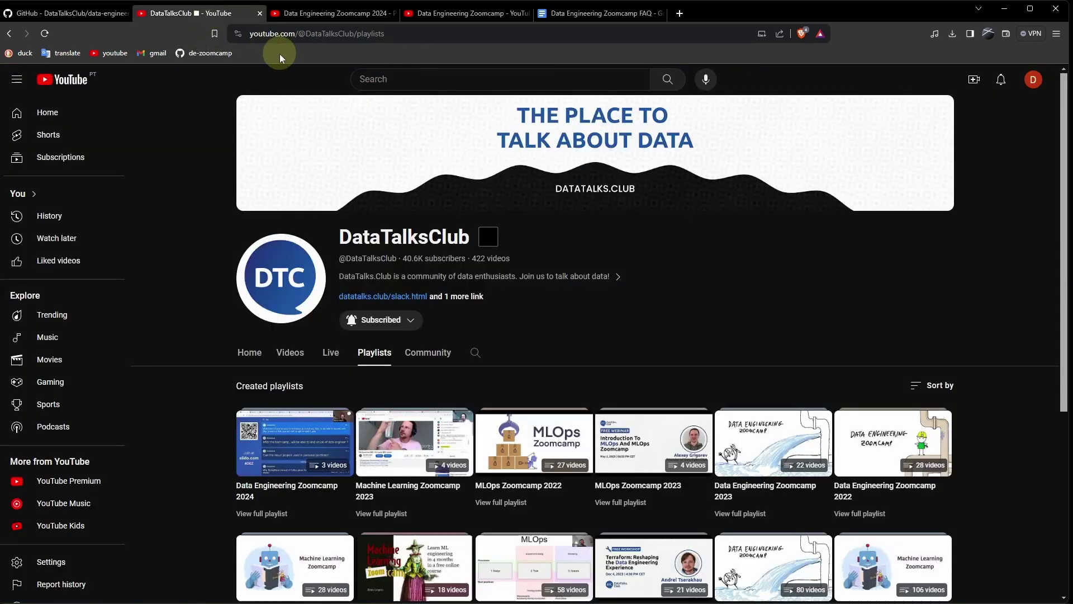
- Bookmark the channel as 'datatalksclub' and the 2024 playlist as 'playlist-2024'
right_click(280, 53)
left_click(347, 206)
type("da")
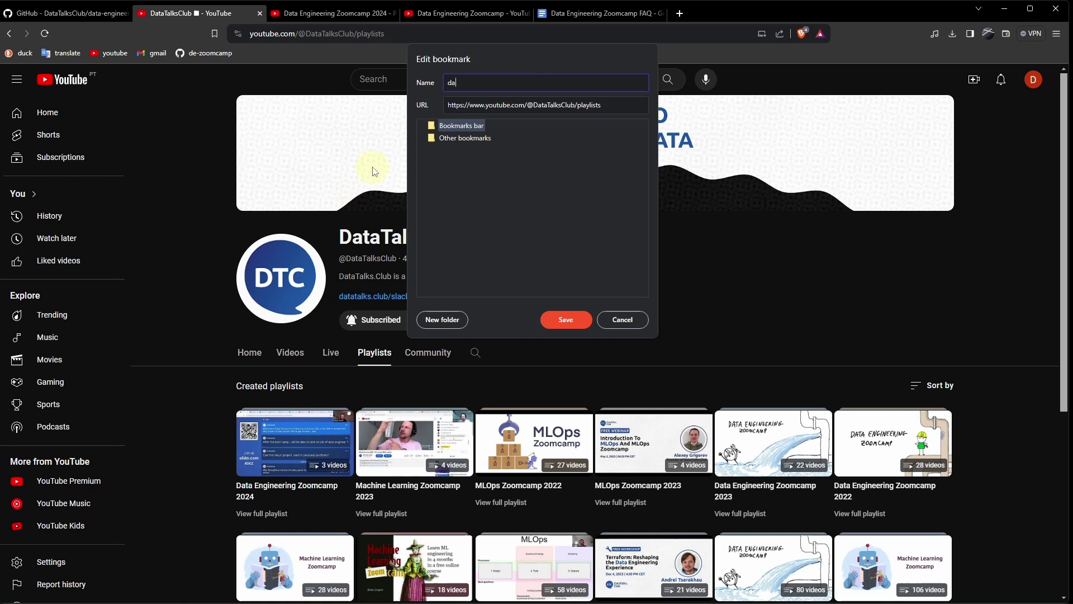
type("tatalksclub")
key("Return")
key("ctrl+Tab")
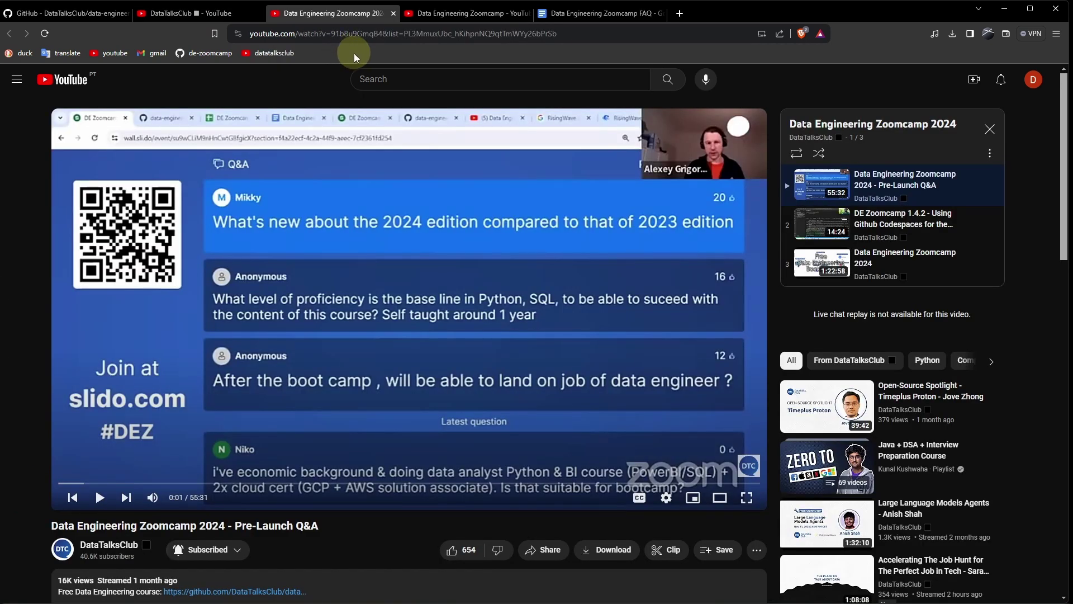
right_click(357, 57)
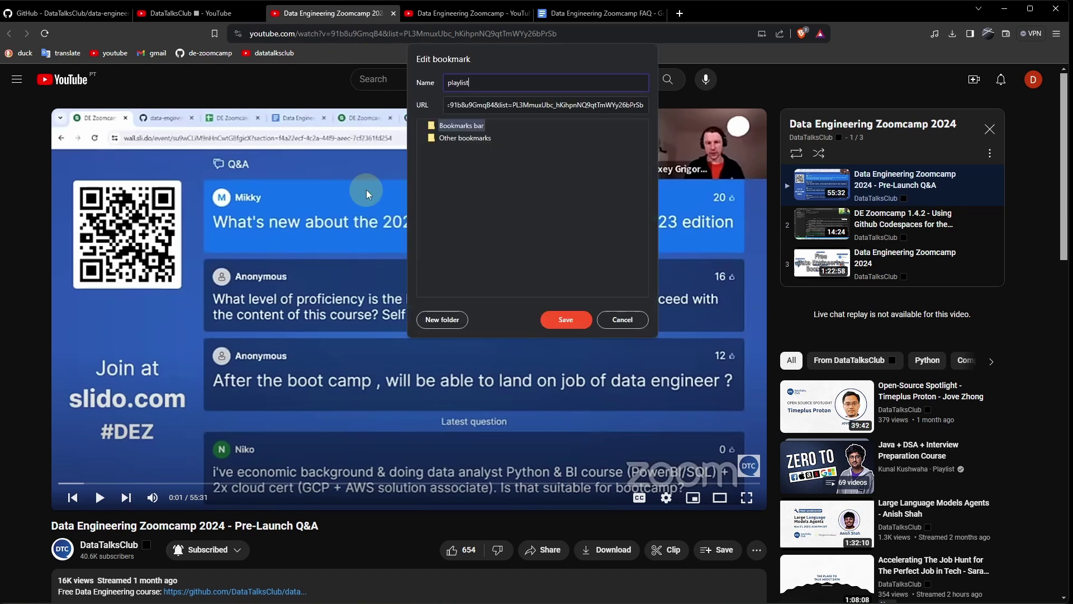
type("-2024")
key("Return")
key("ctrl+Tab")
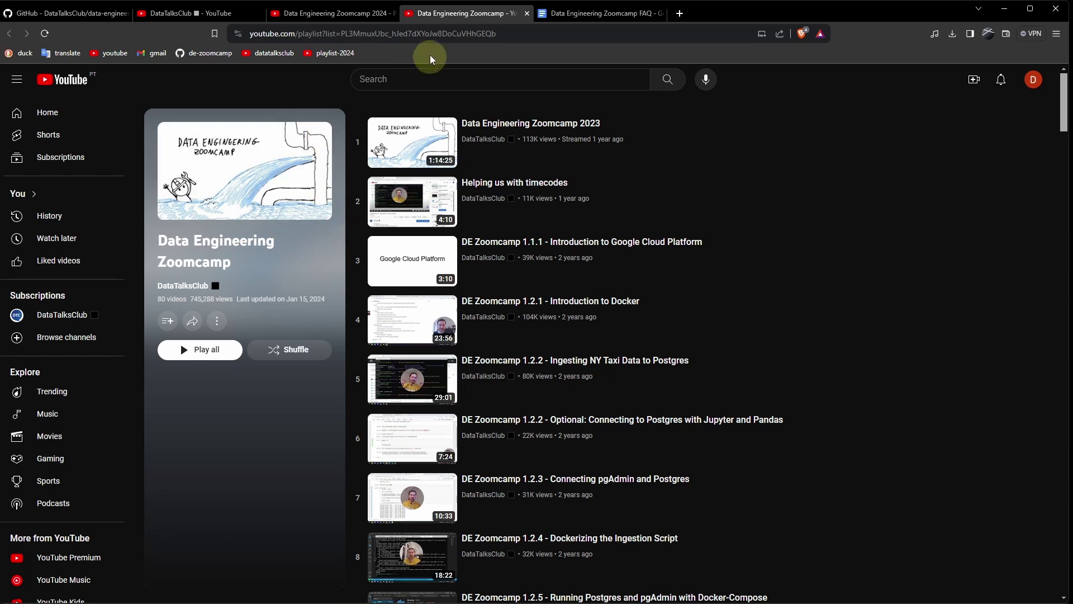
- Bookmark the main course playlist as 'playlist-main' and the FAQ document as 'faq'
right_click(438, 60)
left_click(489, 207)
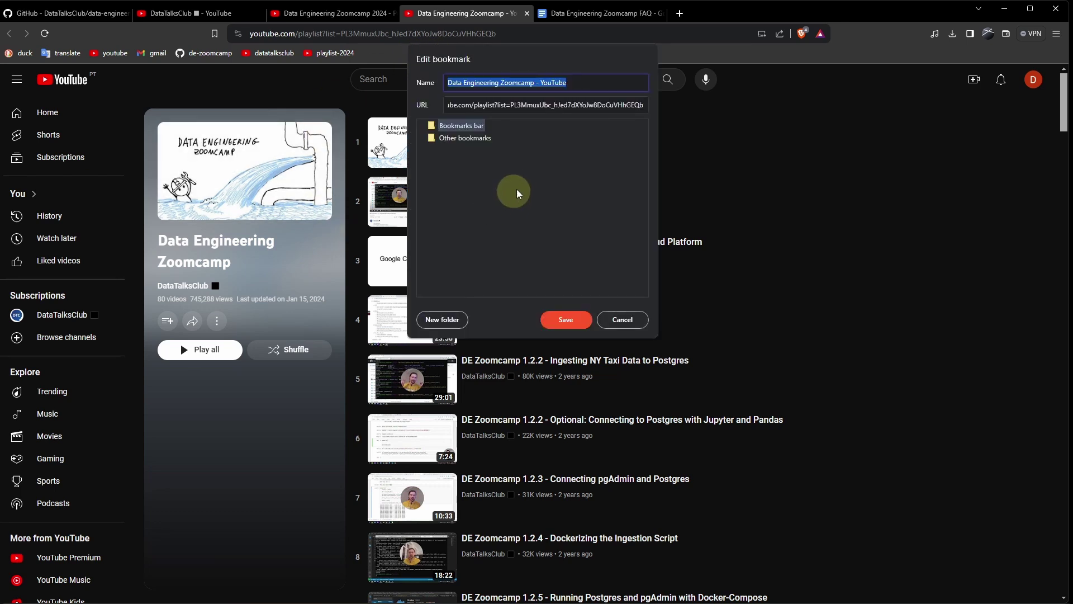
type("playlist-main")
key("Return")
key("ctrl+Tab")
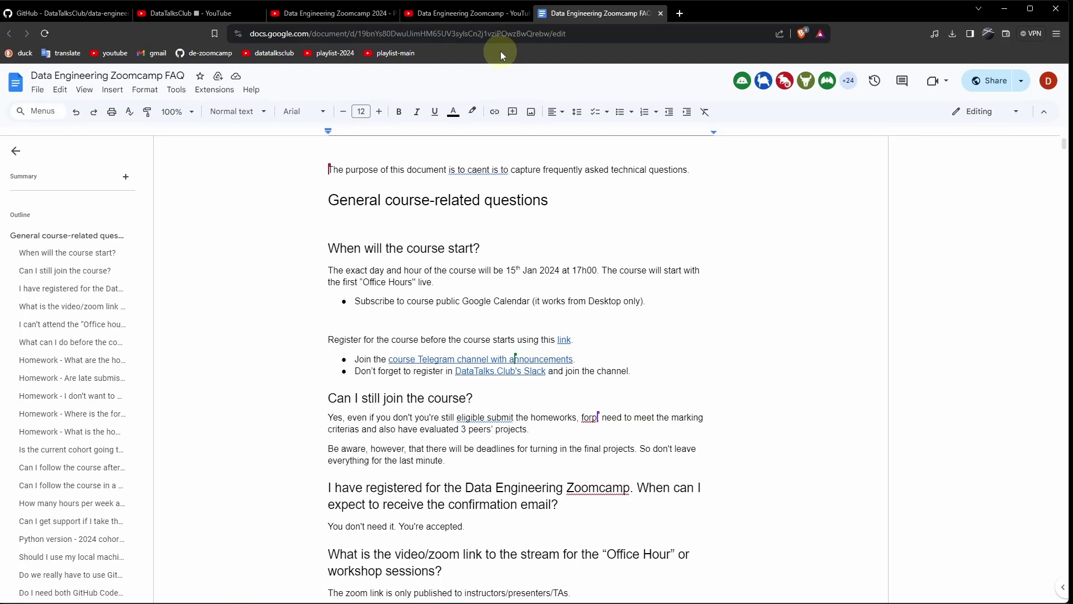
right_click(501, 51)
left_click(553, 152)
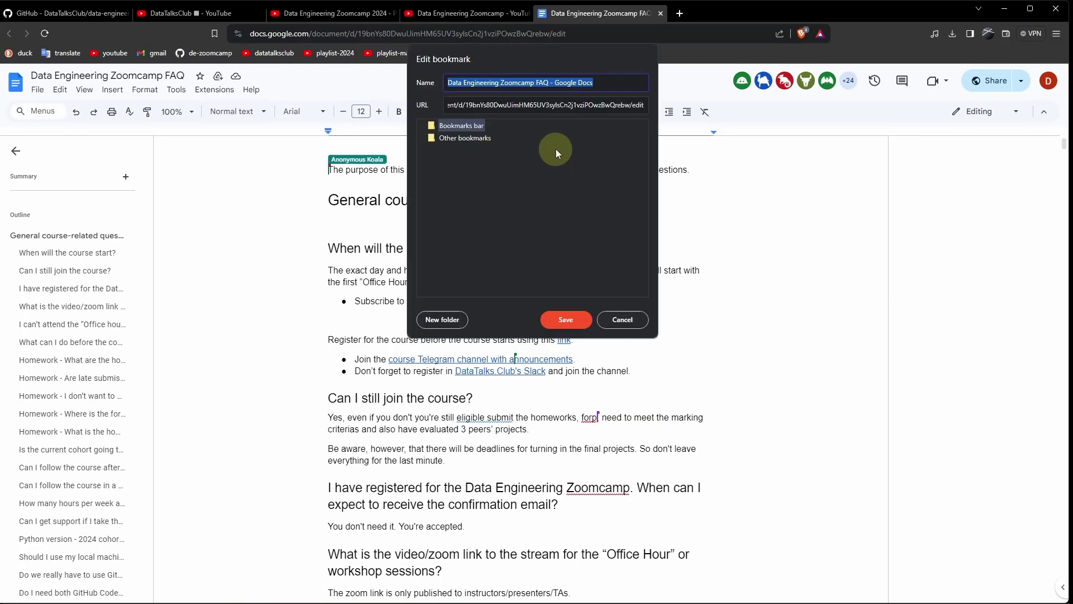
type("faq")
key("Return")
- Create a 'de-zoomcamp-2024' bookmarks folder and move all the course bookmarks into it
right_click(486, 53)
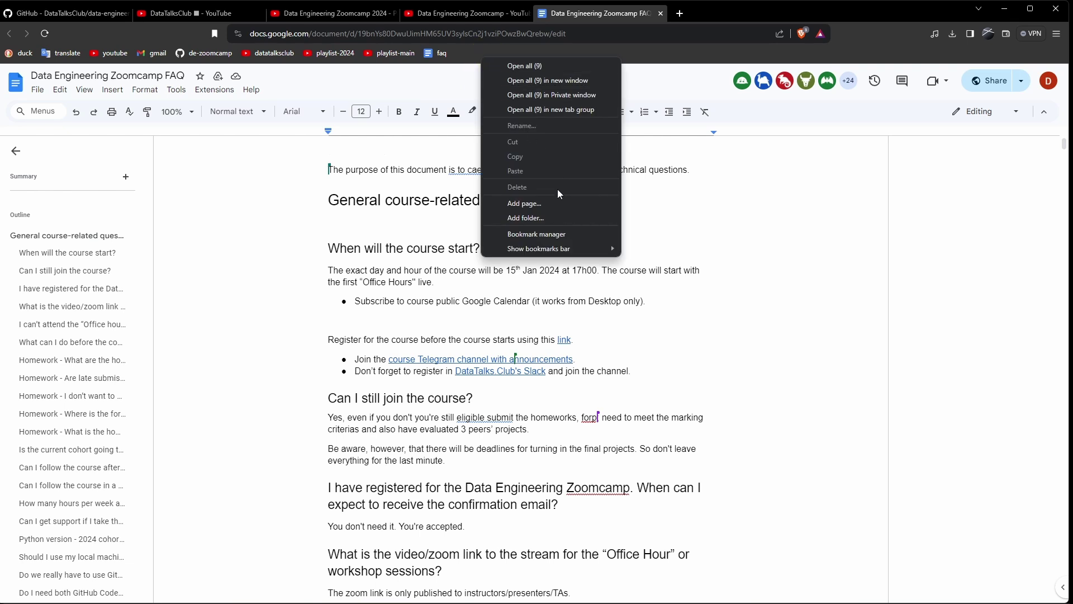
left_click(551, 216)
type("de-zoomc")
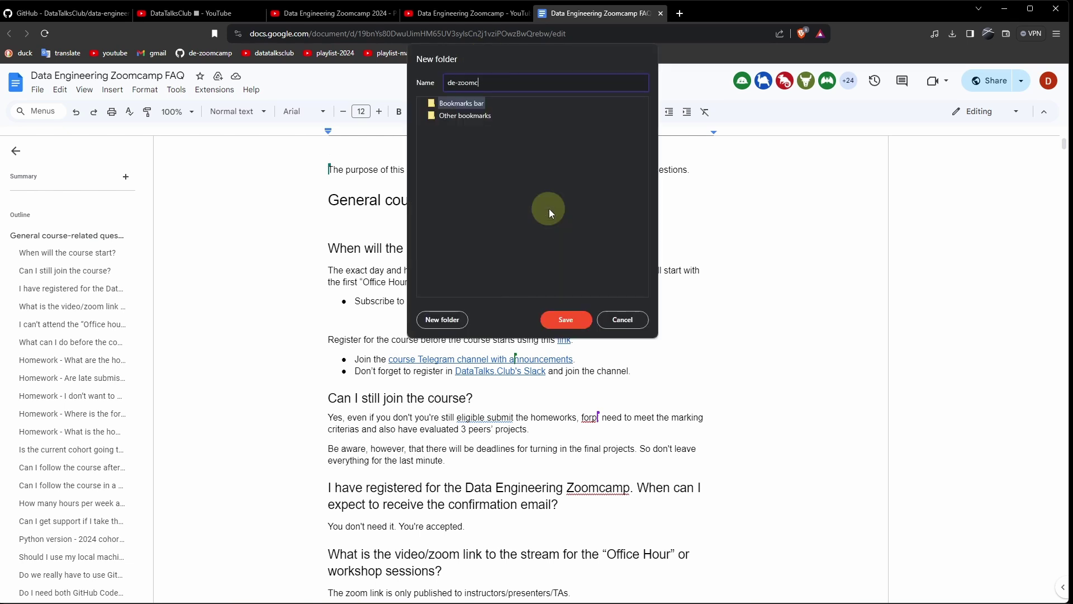
type("amp-2024")
key("Return")
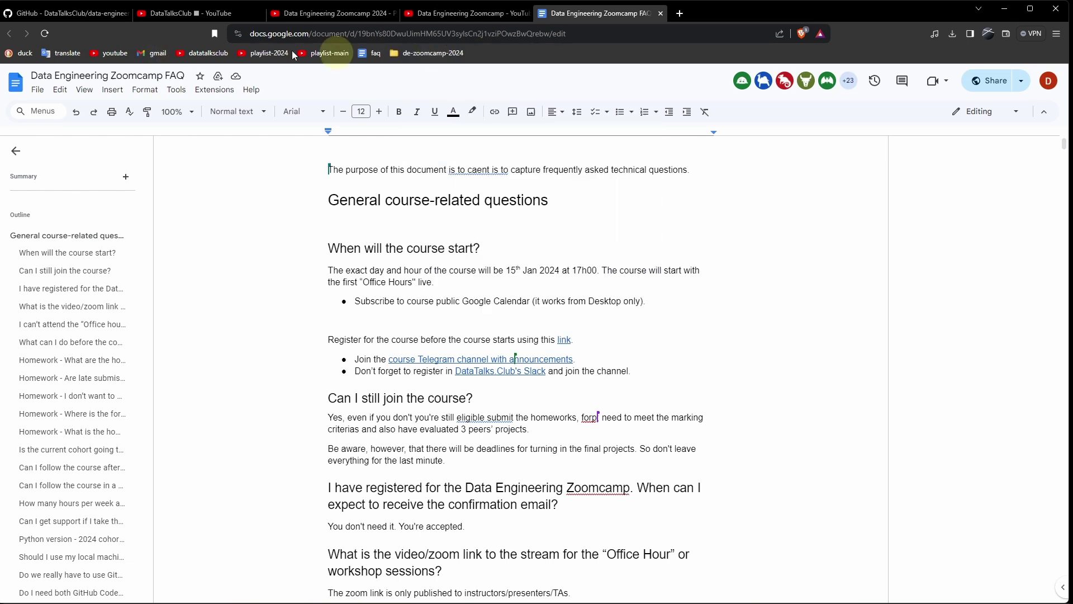
left_click_drag(268, 53, 425, 53)
left_click_drag(201, 53, 306, 56)
left_click_drag(190, 53, 233, 63)
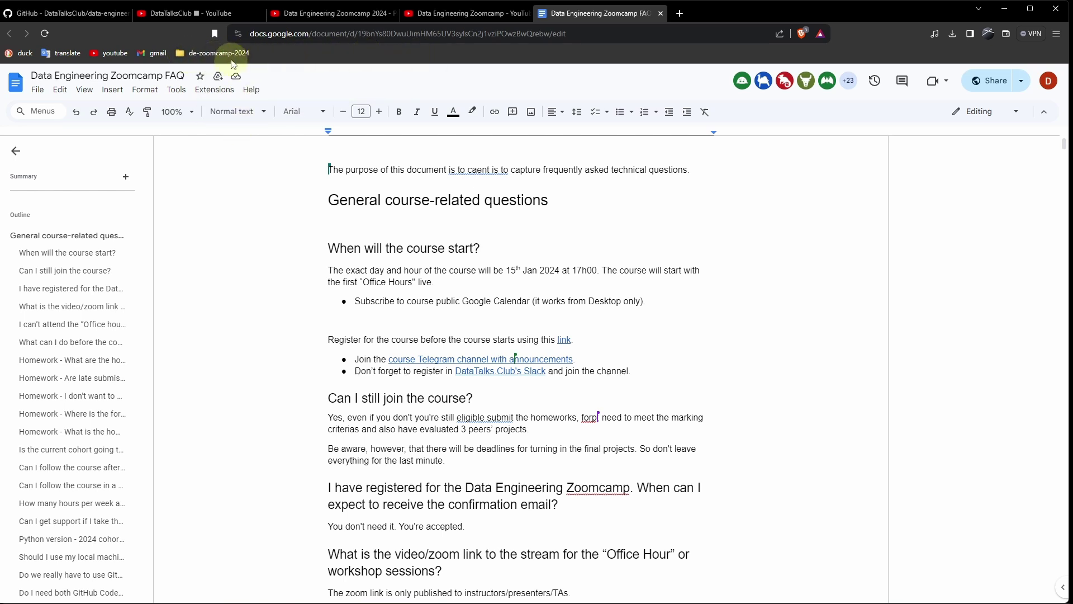
left_click(234, 55)
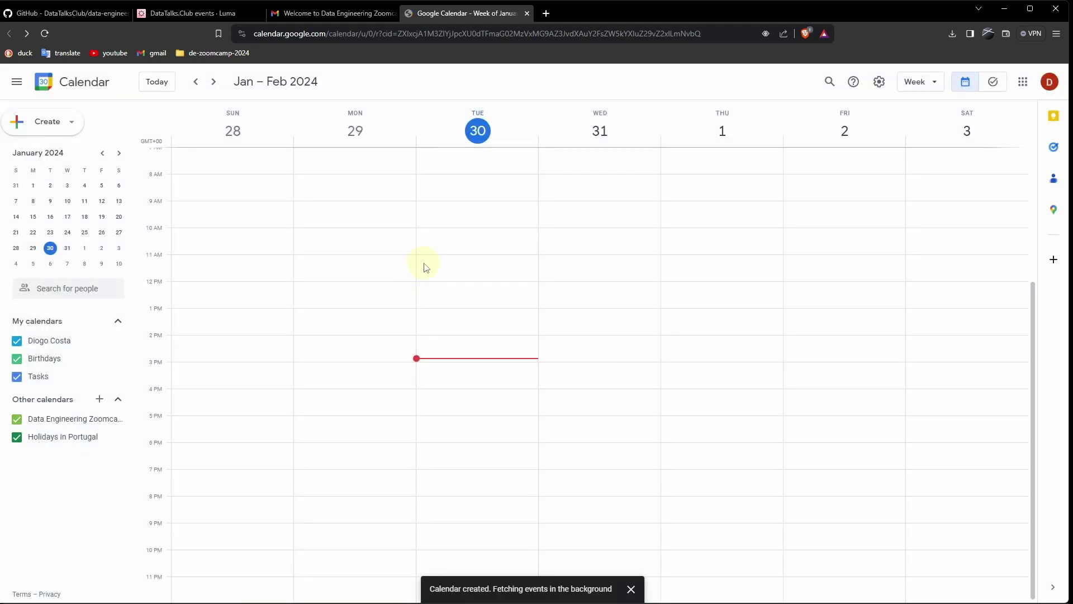
- Switch Google Calendar from Week to Month view
left_click(920, 82)
left_click(917, 151)
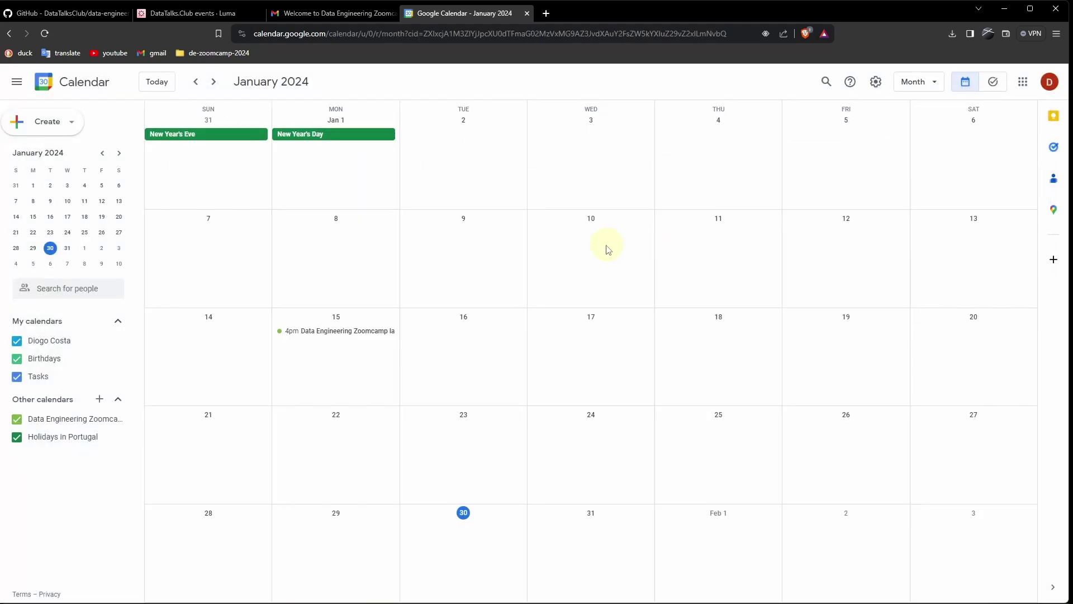
scroll(526, 382, "down", 1)
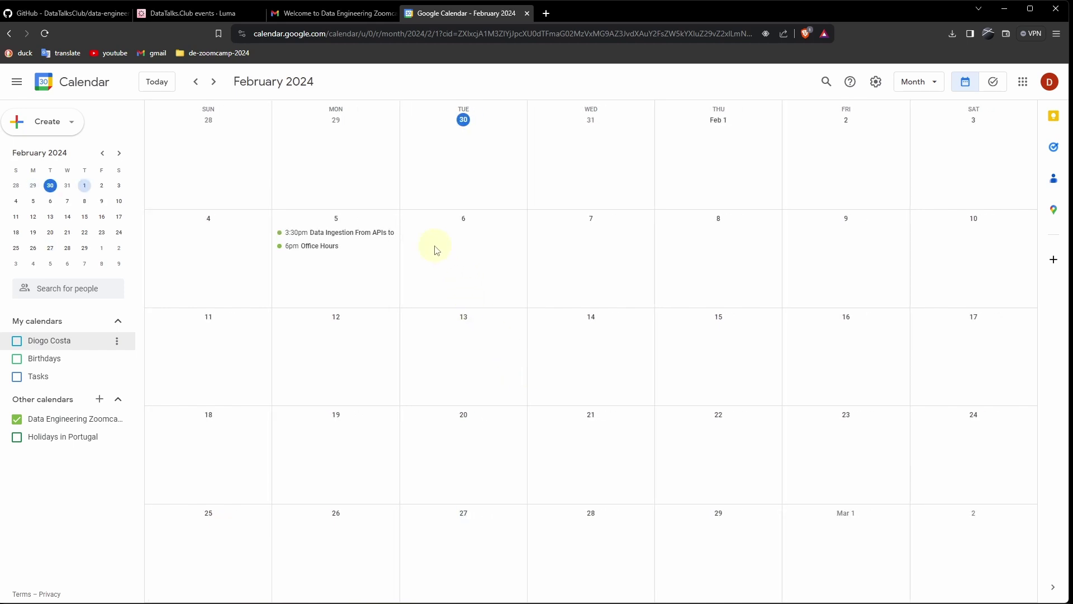
- Review the Data Ingestion From APIs to Warehouses, Office Hours and Stream Processing event details
left_click(329, 235)
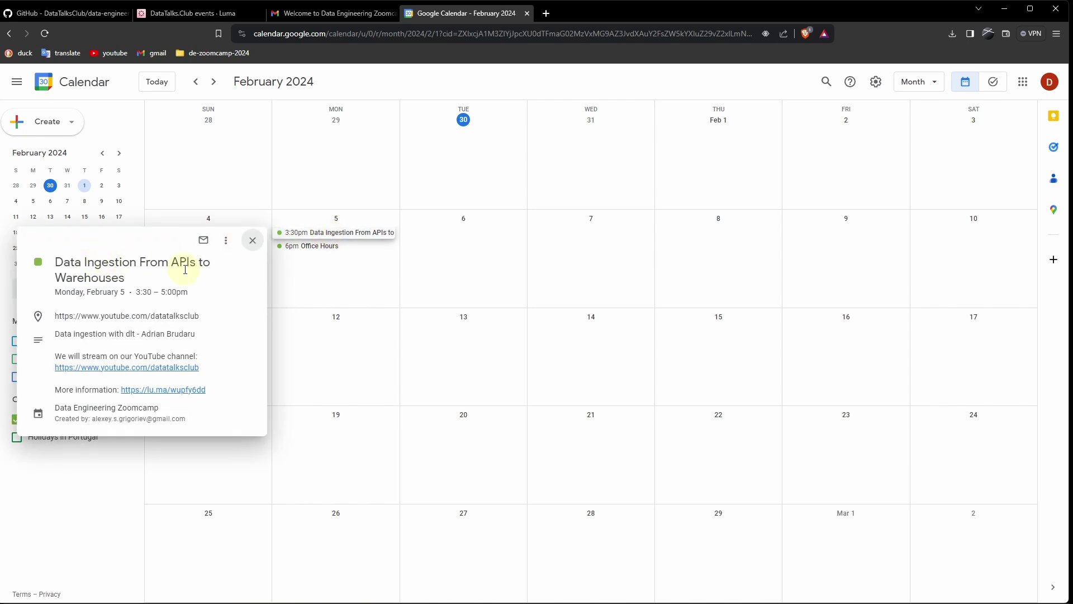
left_click(439, 284)
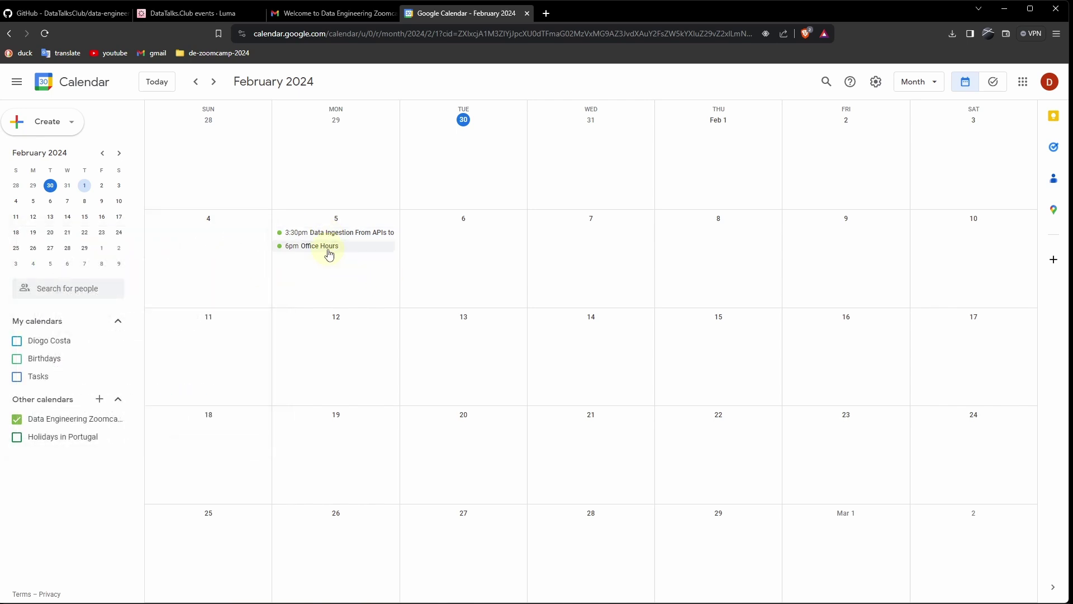
left_click(328, 247)
left_click(458, 285)
scroll(494, 298, "down", 1)
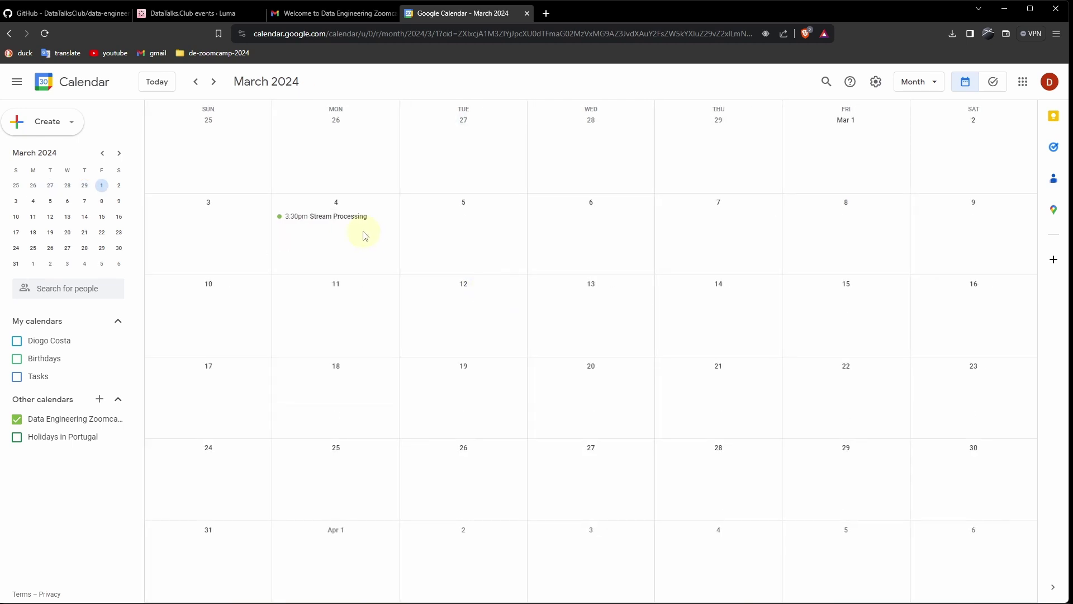
left_click(353, 218)
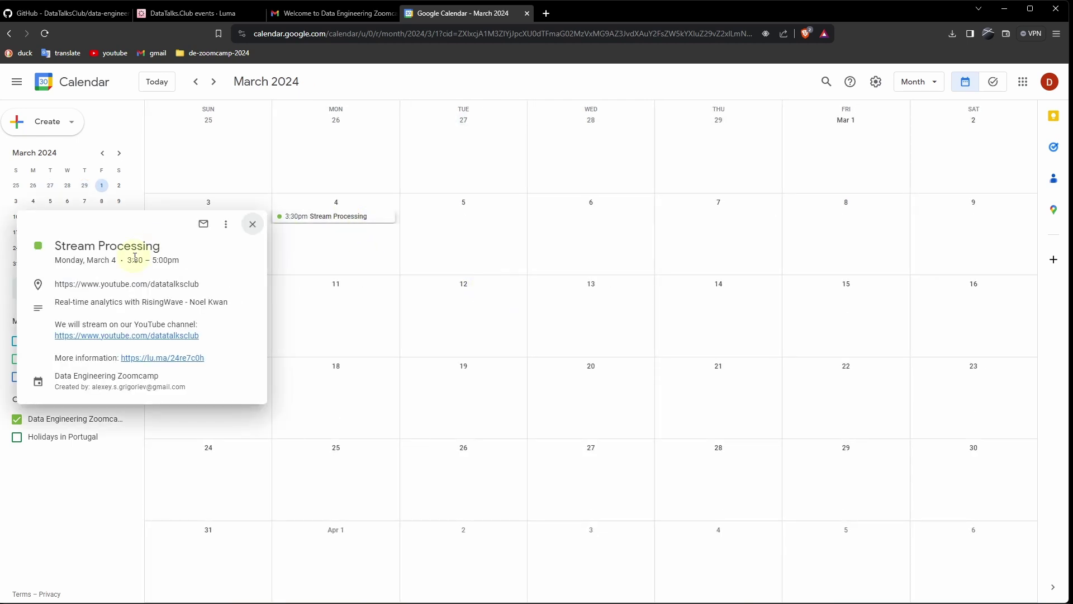
left_click(411, 260)
scroll(543, 318, "up", 1)
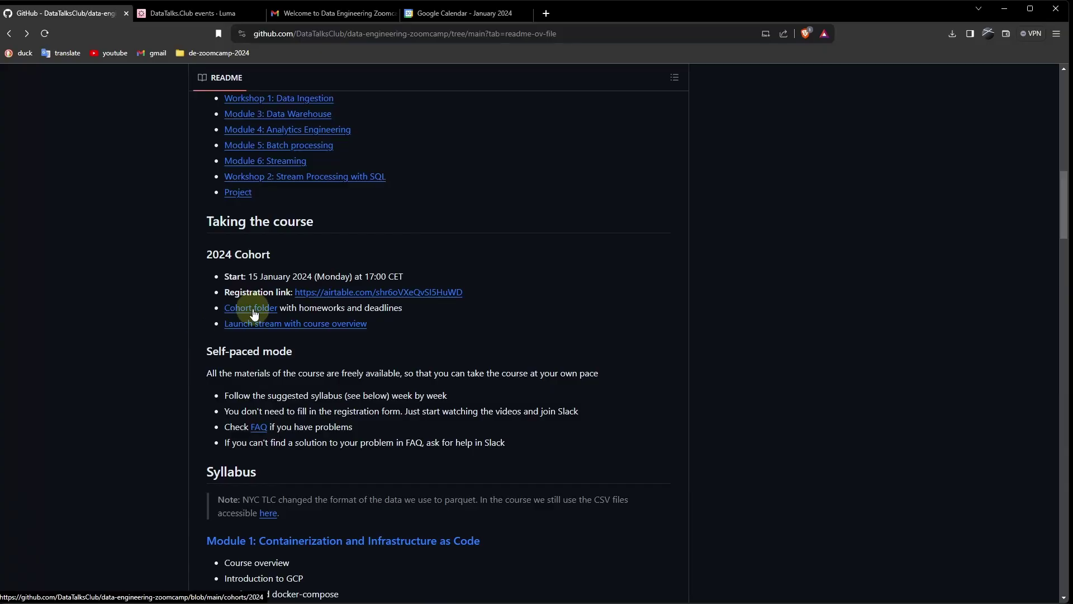
- Open the 2024 cohort folder in a new tab, and its deadline calendar in another
right_click(261, 310)
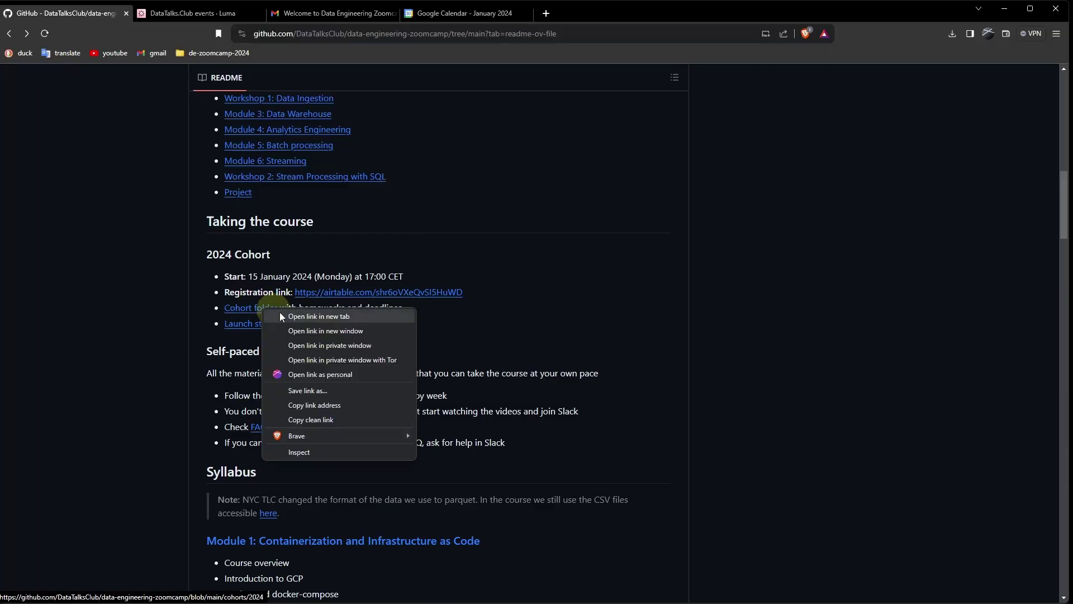
left_click(302, 315)
left_click(199, 13)
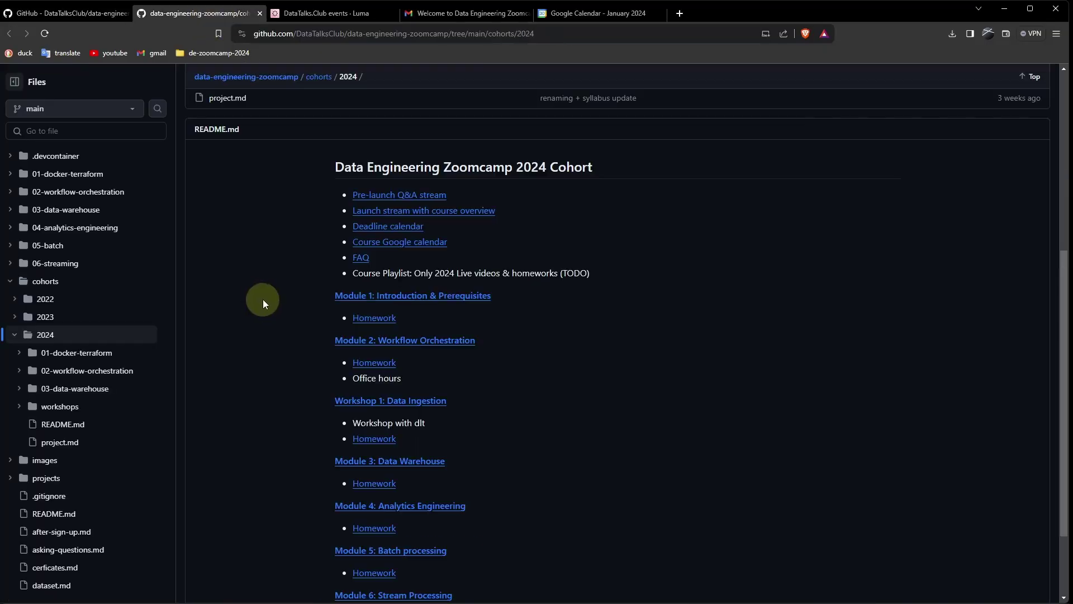
middle_click(399, 226)
- Bookmark the deadline spreadsheet as 'deadlines' inside the de-zoomcamp-2024 folder
left_click(329, 13)
right_click(354, 54)
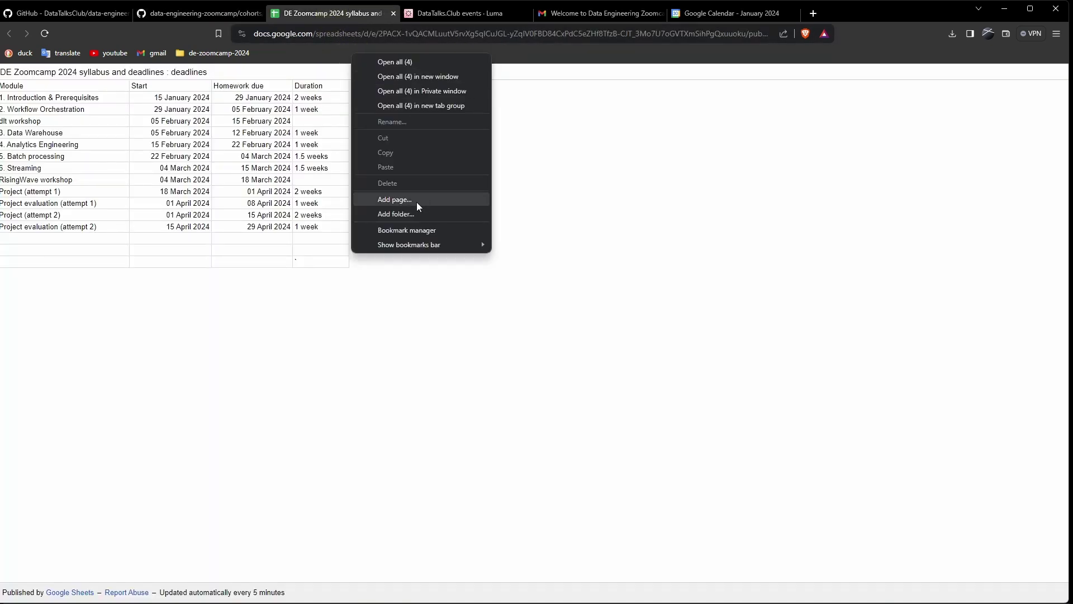
left_click(394, 199)
key("Return")
left_click_drag(288, 53, 225, 60)
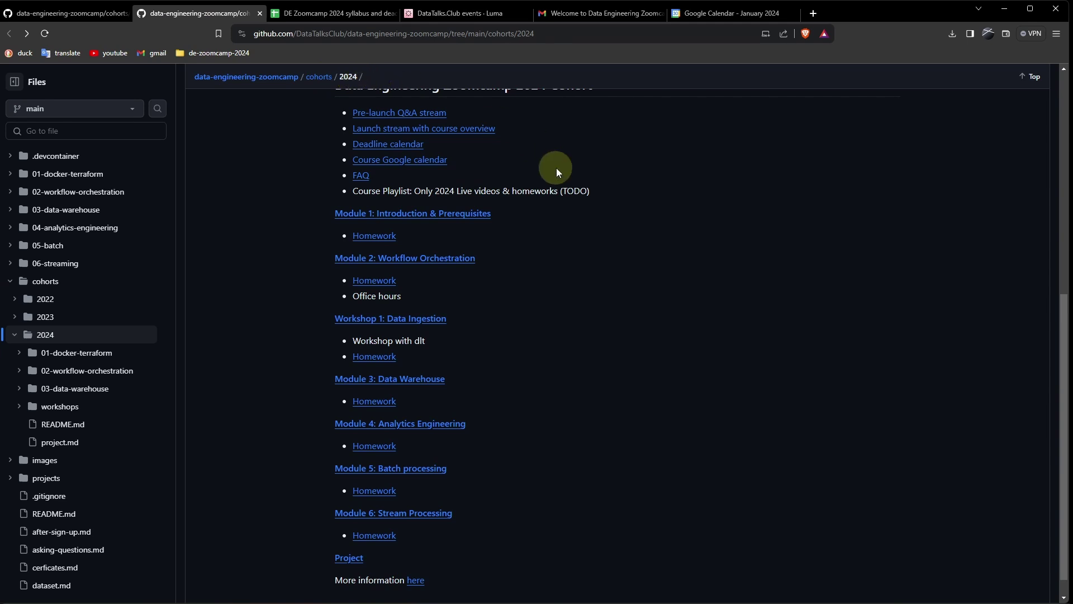
- Go from the Workshop 1: Data Ingestion page through its Luma sign-up to the DataTalks.Club events calendar
left_click(411, 319, "ctrl")
scroll(343, 277, "down", 2)
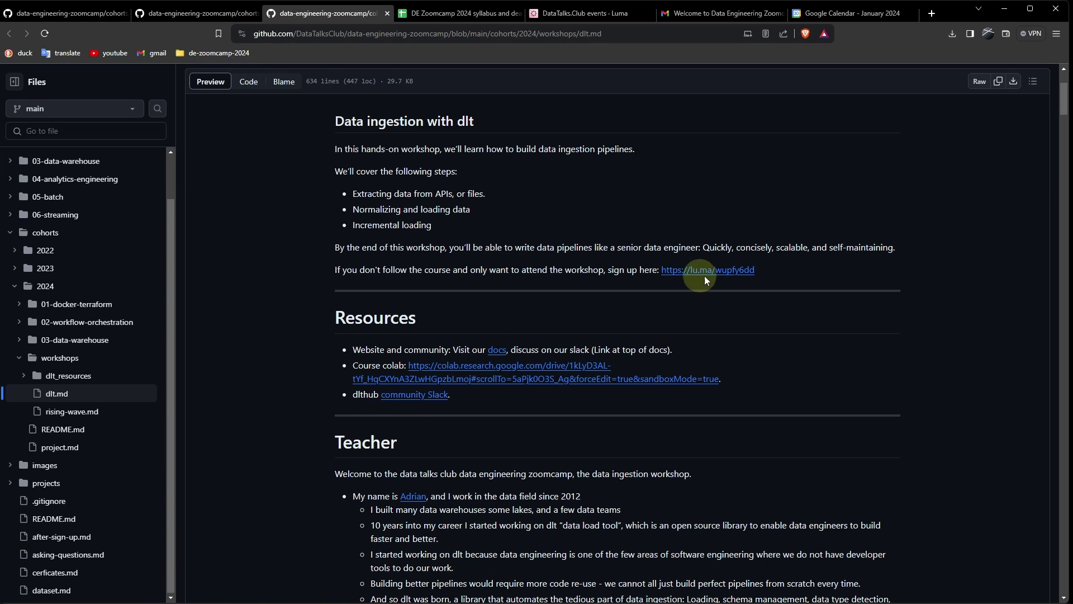
left_click(723, 270, "ctrl")
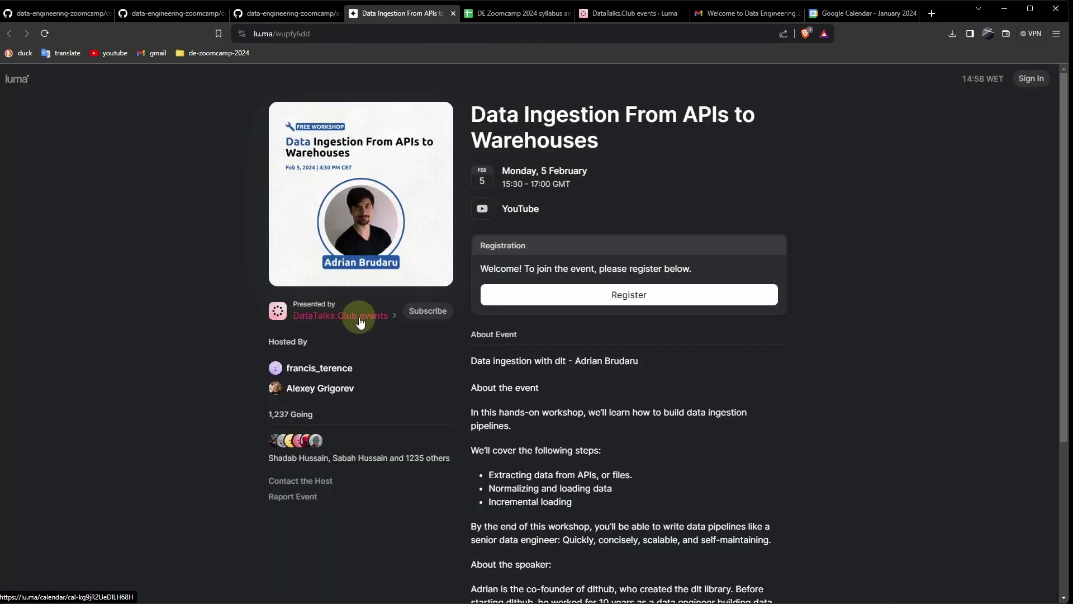
left_click(361, 319)
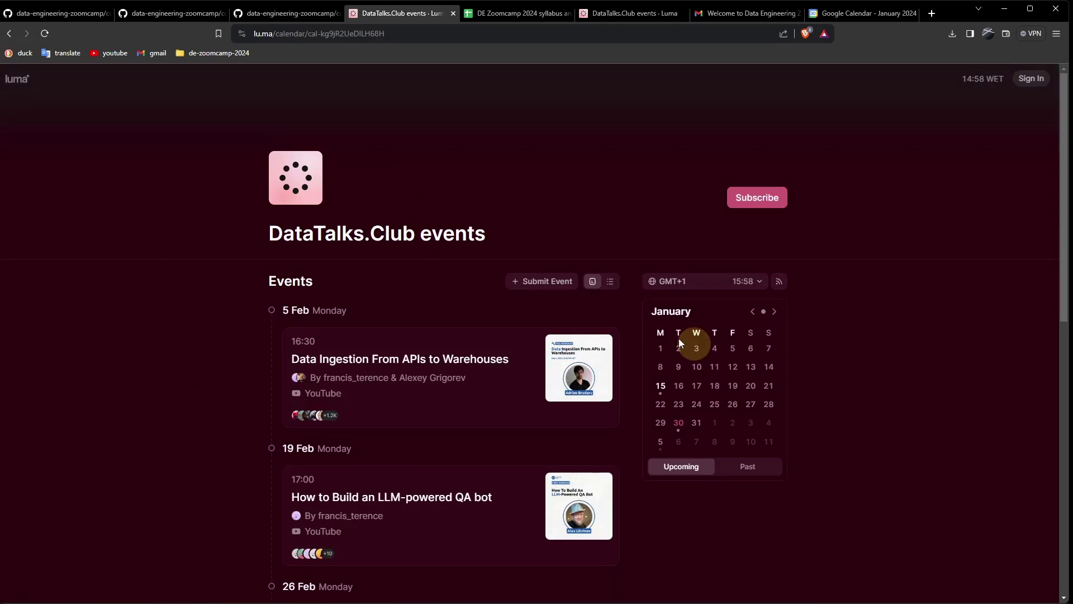
- Bookmark the events calendar as 'luma' in the de-zoomcamp-2024 folder
right_click(301, 54)
left_click(359, 201)
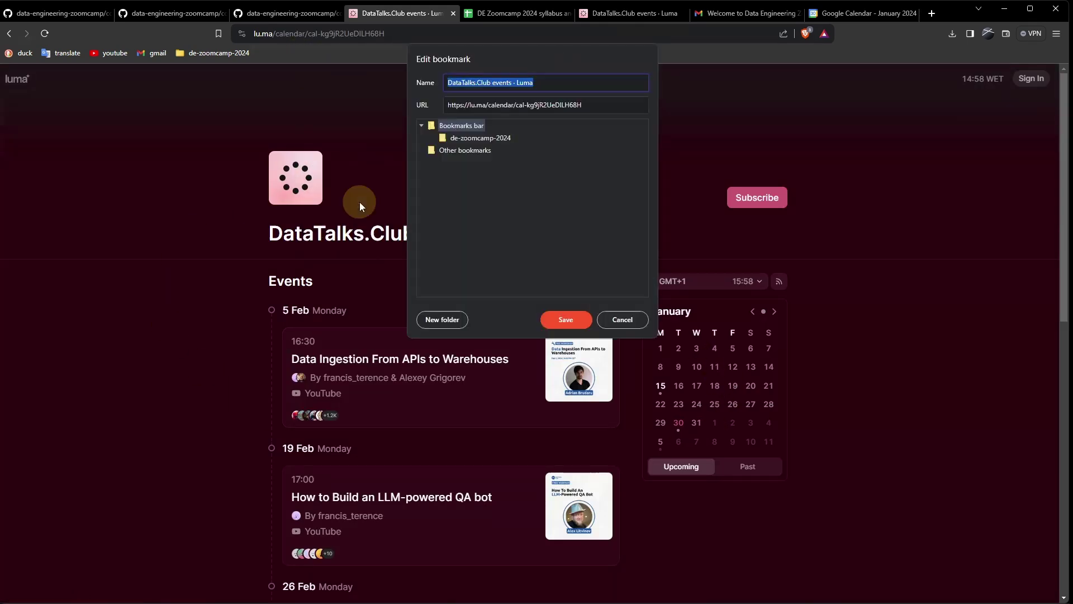
left_click(483, 144)
triple_click(539, 84)
key("BackSpace")
type("luma")
key("Return")
scroll(267, 247, "down", 1)
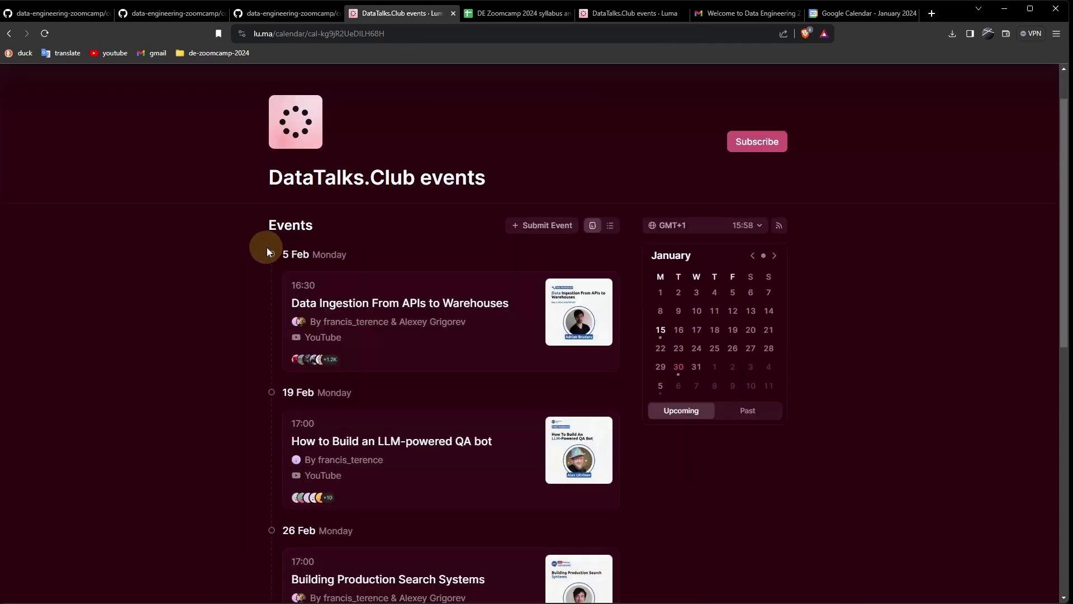
scroll(265, 247, "down", 1)
scroll(263, 248, "up", 1)
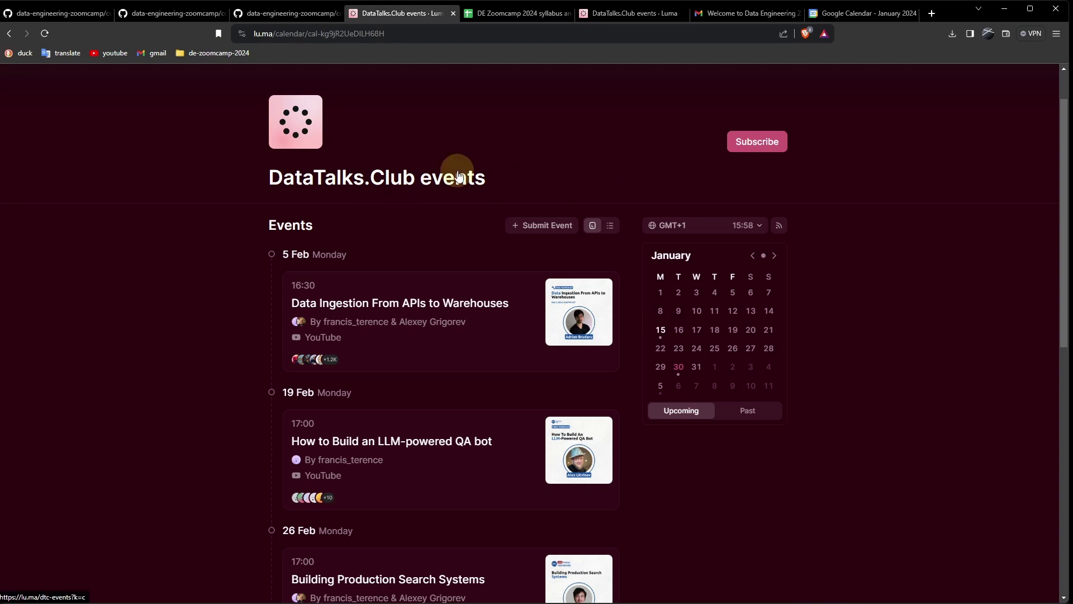
- Subscribe to the DataTalks.Club calendar, sign in by e-mail code, and open the Data Ingestion event
left_click(759, 142)
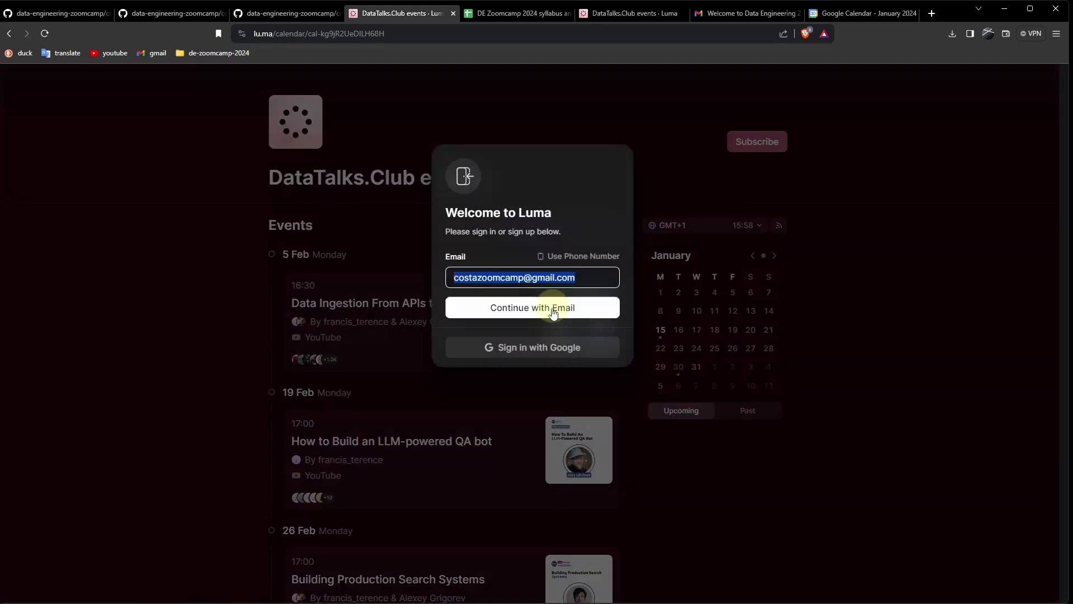
left_click(591, 312)
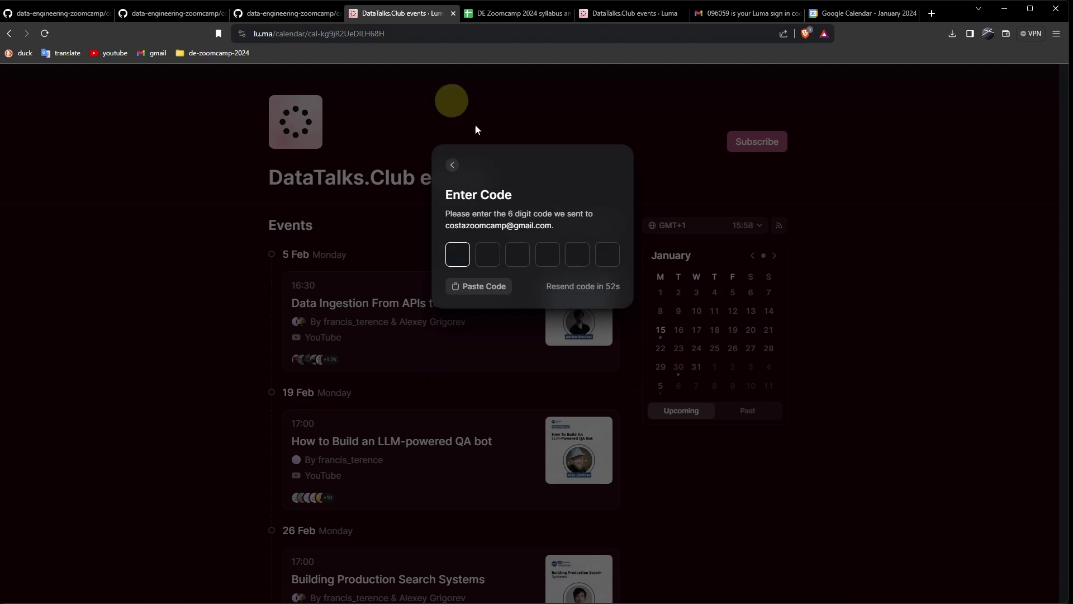
key("ctrl+6")
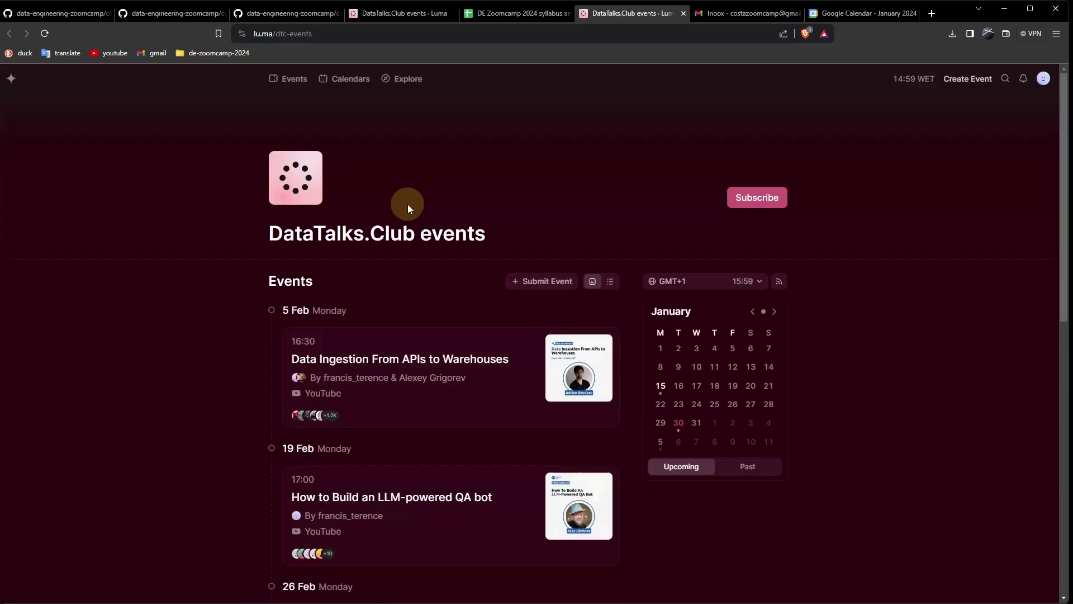
scroll(408, 205, "down", 1)
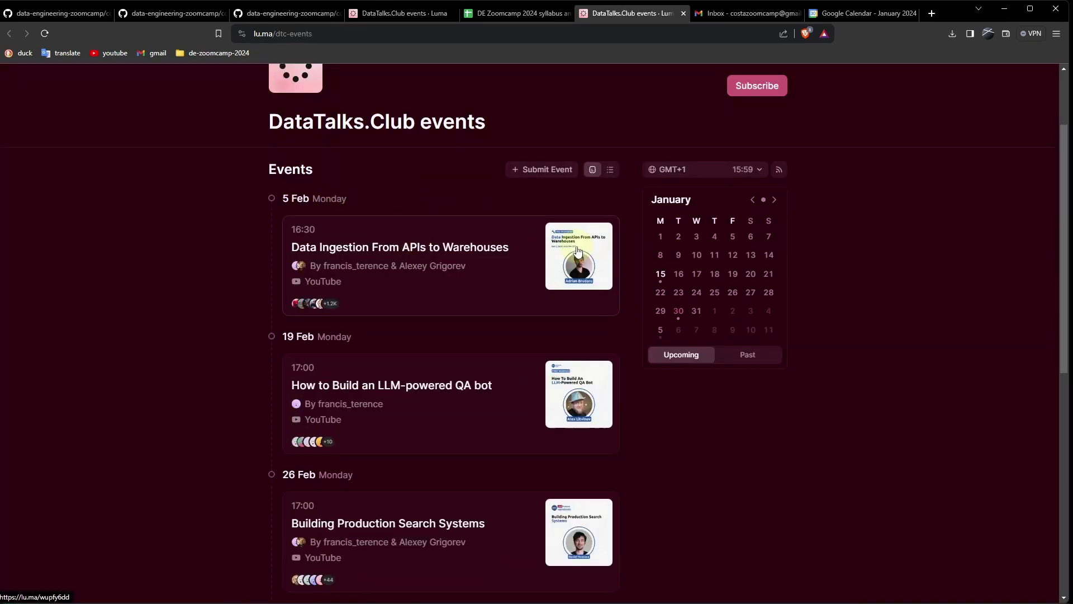
left_click(494, 248)
- Register for the workshop with newsletter set to Yes and sponsor e-mail sharing set to No
left_click(896, 443)
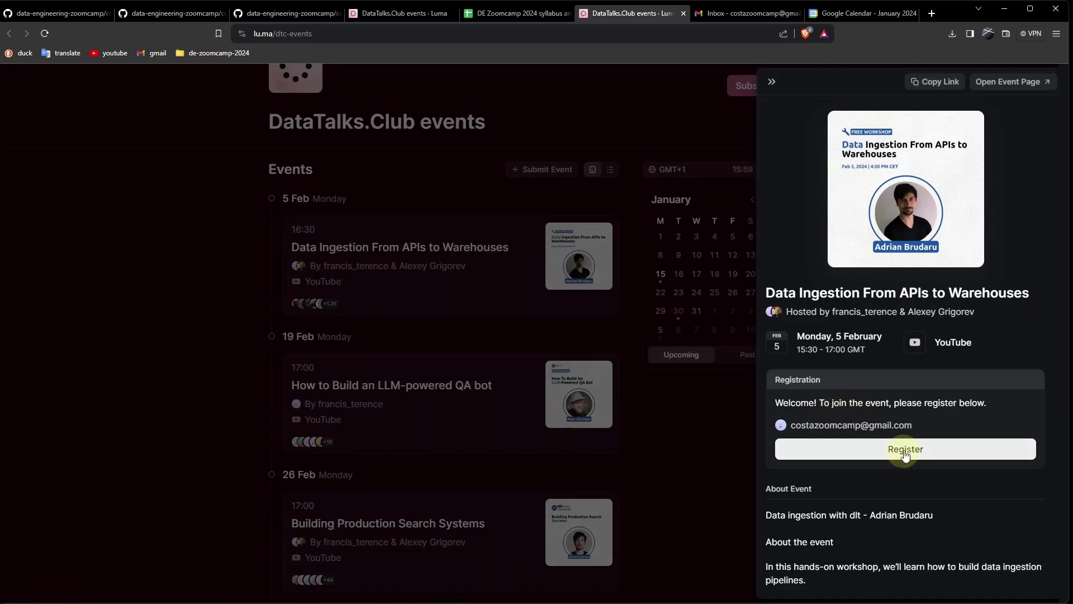
left_click(471, 247)
left_click(581, 299)
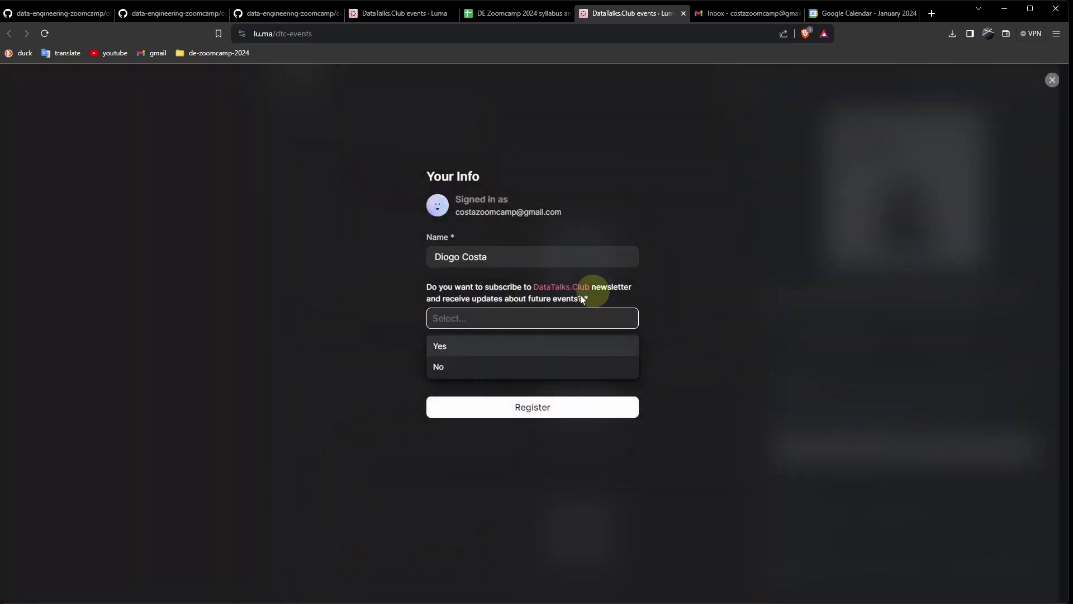
left_click(453, 345)
left_click(475, 368)
left_click(571, 424)
left_click(571, 412)
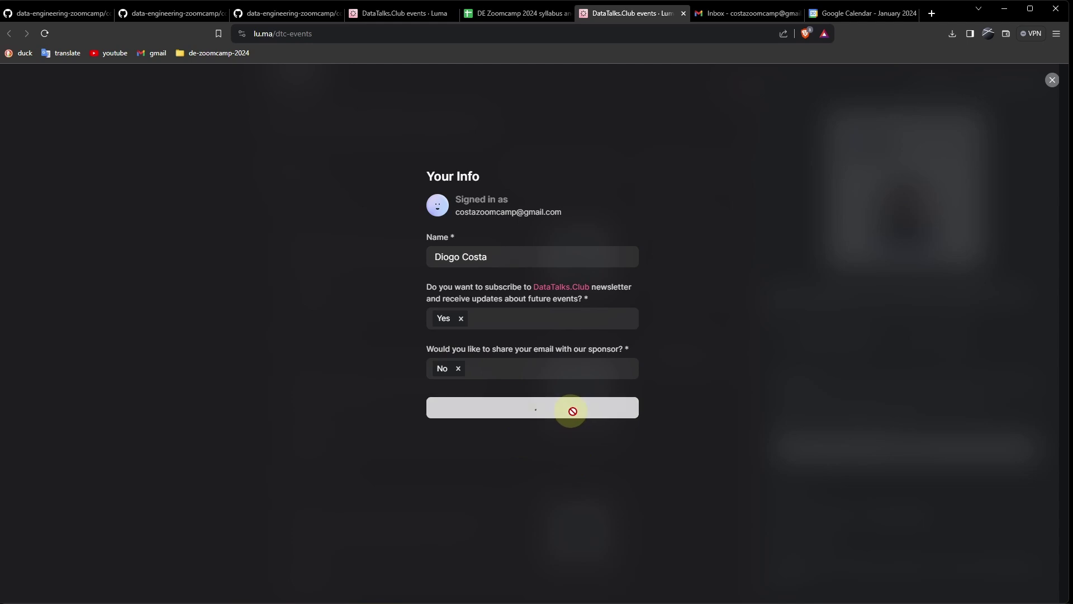
- In Gmail, open the Data Ingestion registration confirmation, then return to the inbox
left_click(729, 12)
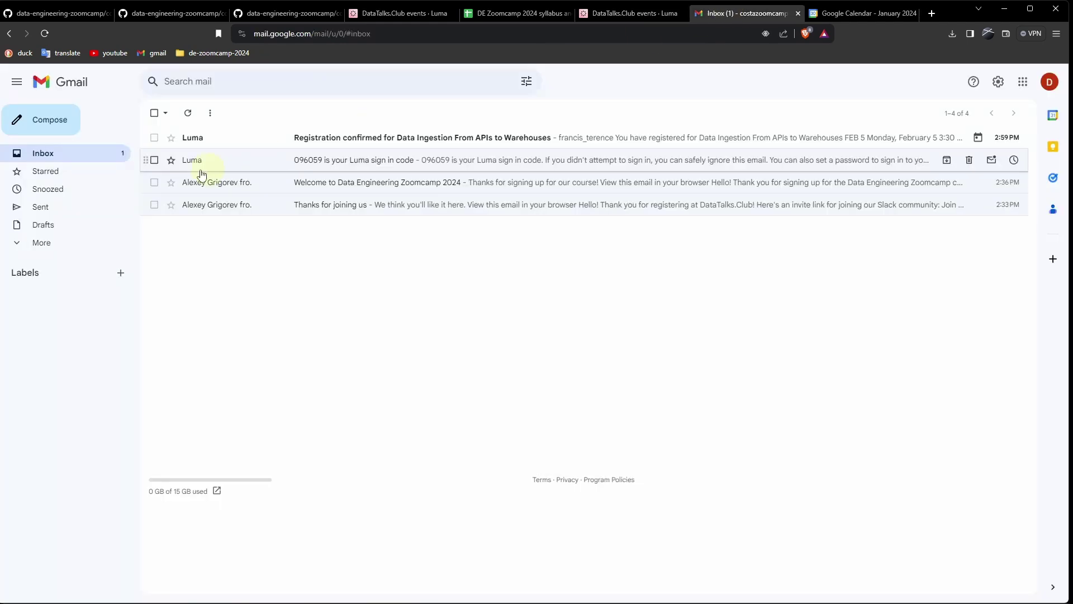
left_click(216, 140)
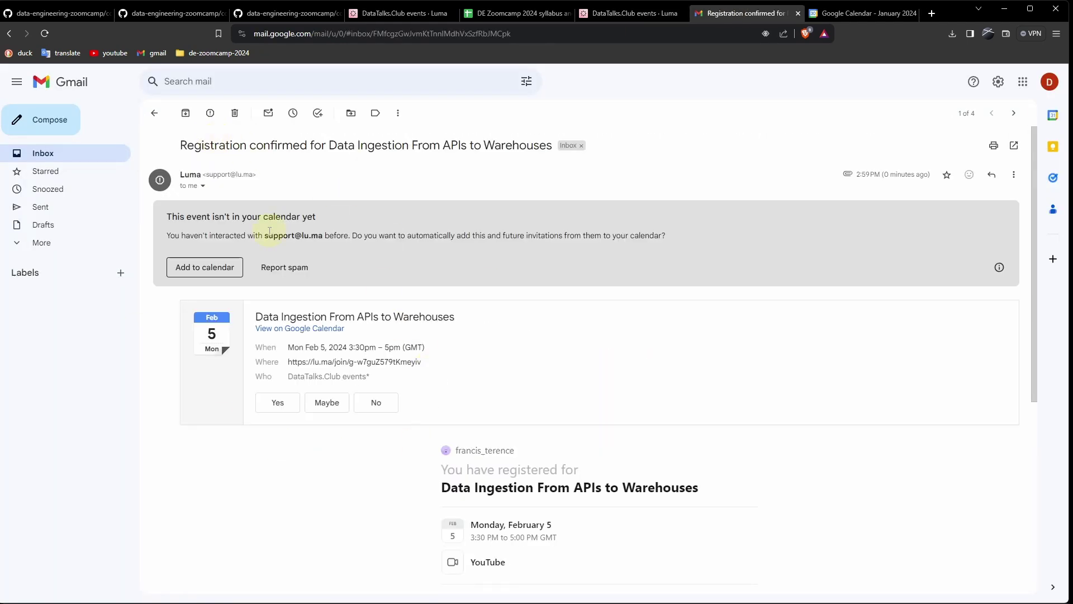
left_click(326, 359)
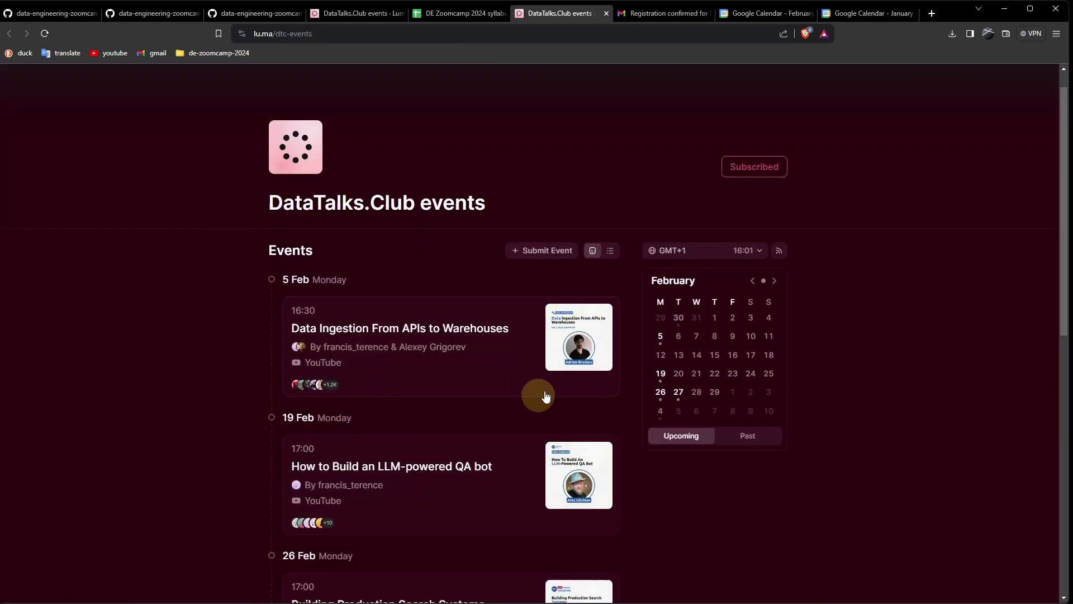
left_click(652, 12)
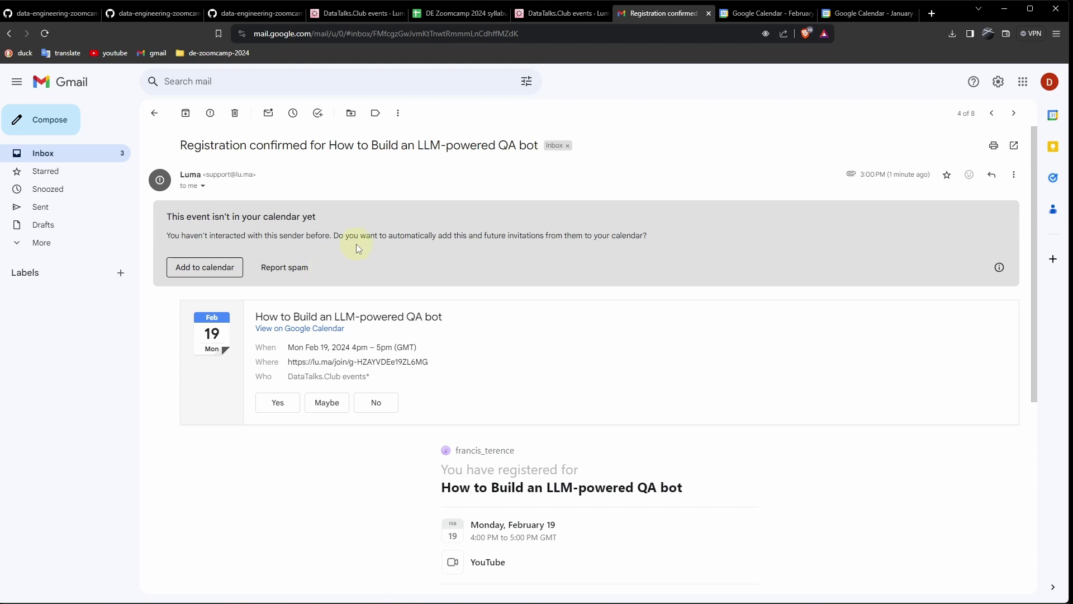
key("alt+Left")
- Open the RAG in Action, Stream Processing and Unlocking the Door confirmation e-mails in turn
left_click(232, 183)
key("alt+Left")
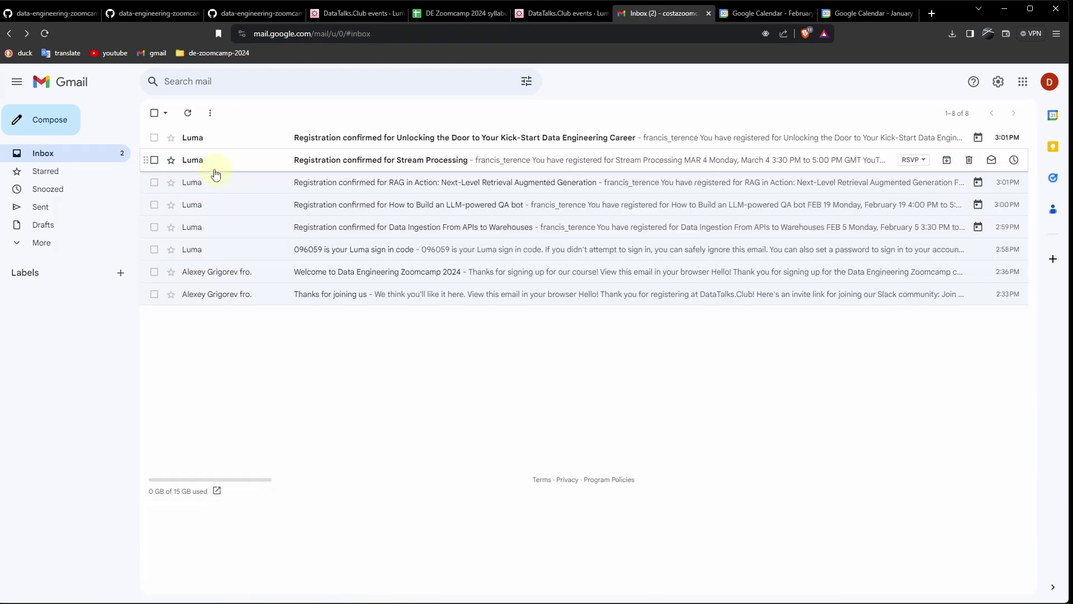
left_click(213, 166)
key("alt+Left")
left_click(206, 142)
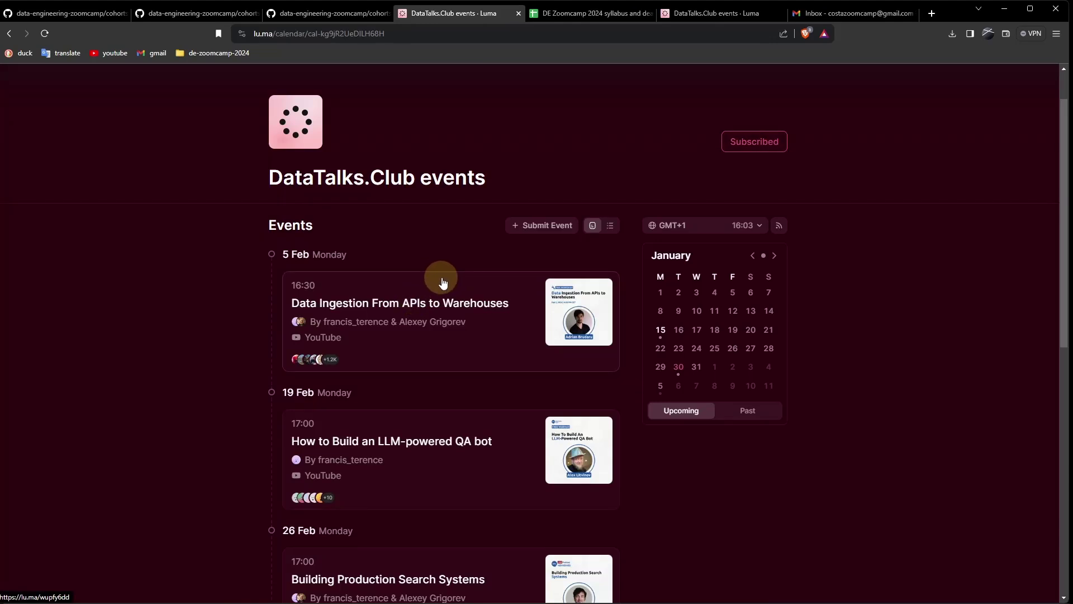
- Add the Data Ingestion workshop to Google Calendar and save the event
left_click(456, 305)
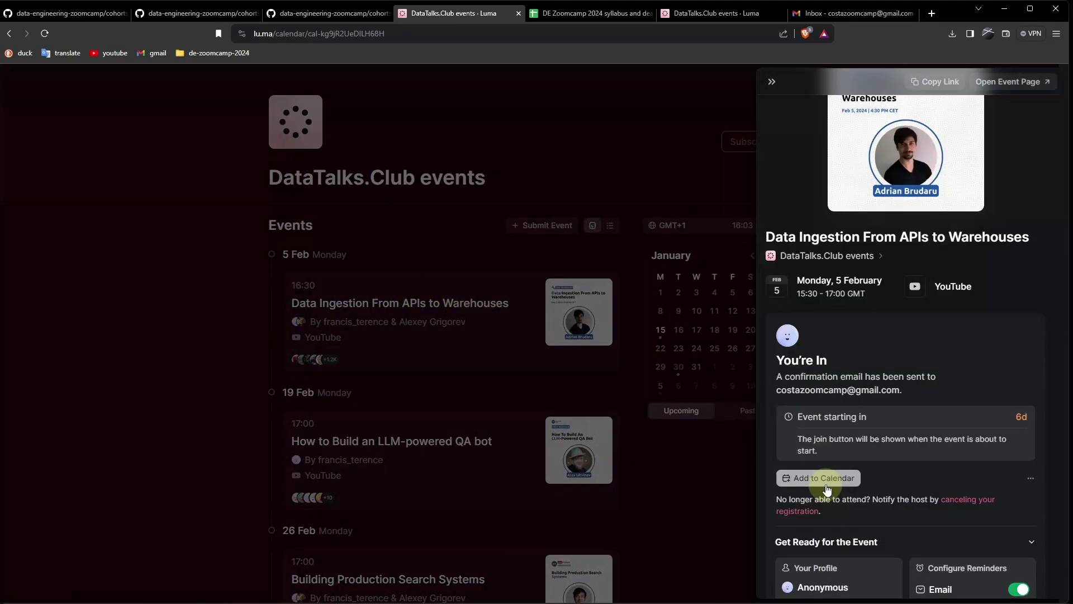
left_click(794, 477)
left_click(540, 245)
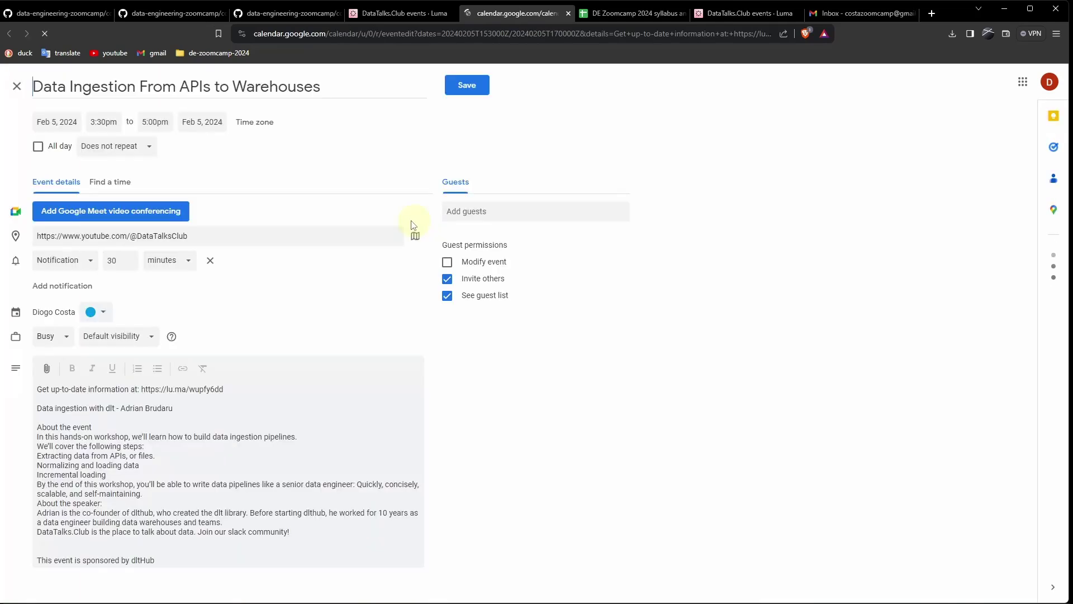
left_click(470, 85)
- Check the events page, then view February 2024 in Google Calendar
key("ctrl+shift+Tab")
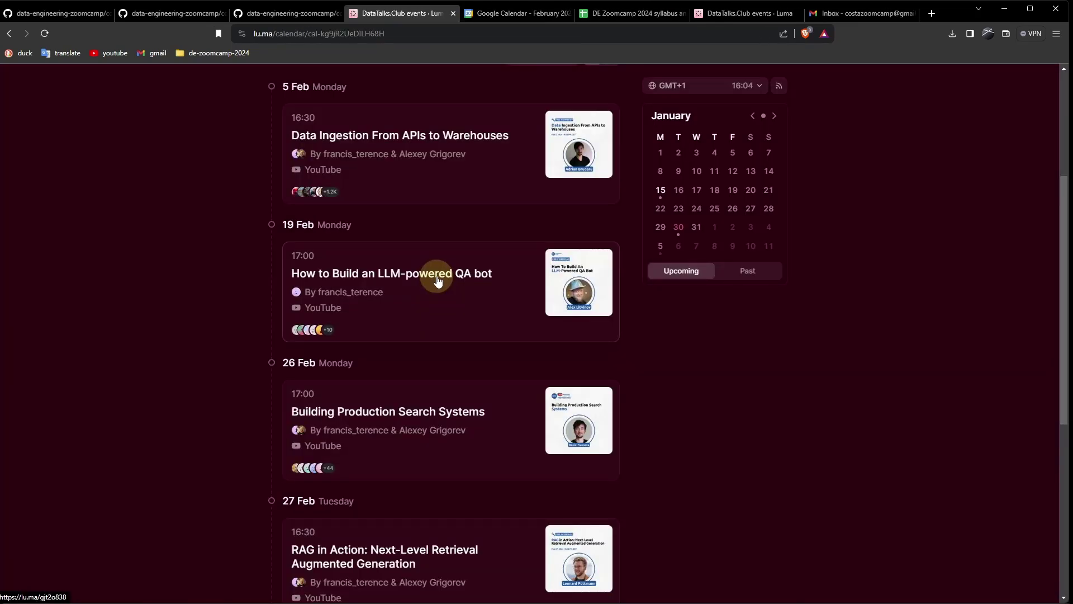
key("ctrl+Tab")
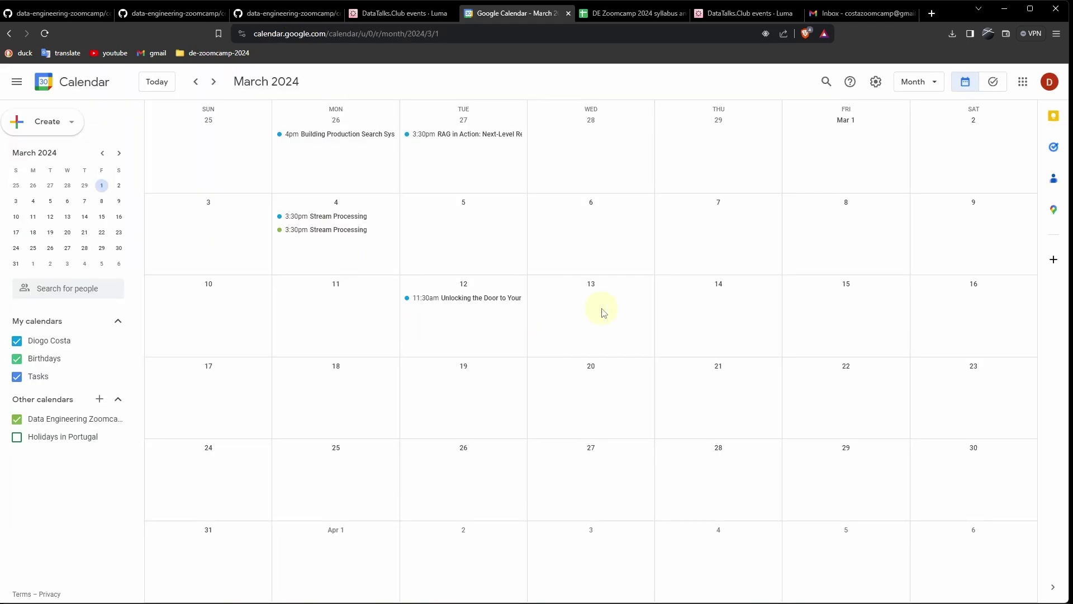
key("k")
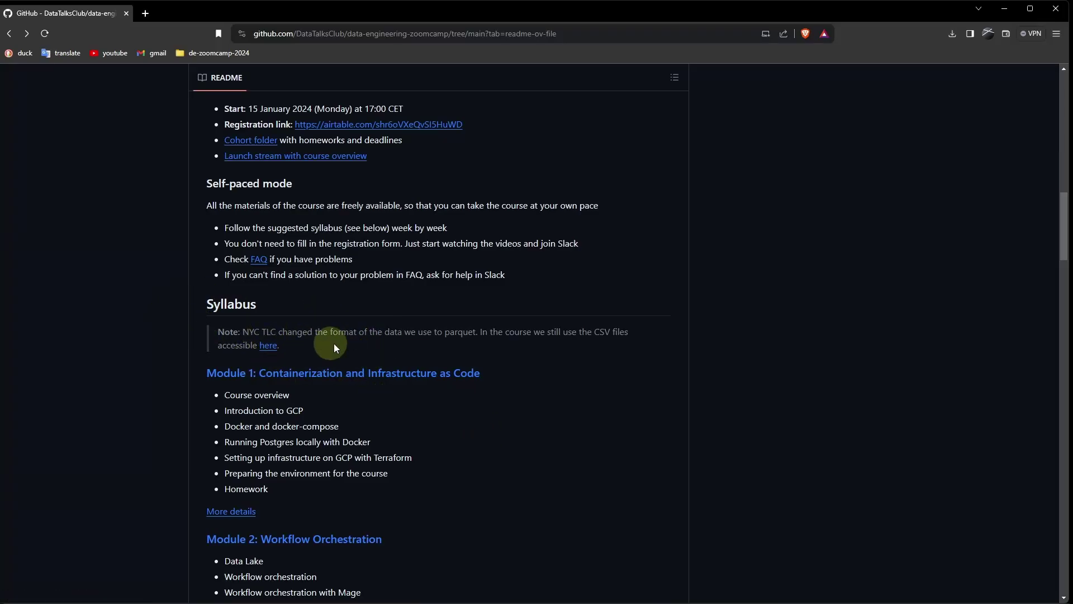
- Bookmark the NYC TLC data repository as 'nyc-tlc-data' in de-zoomcamp-2024, then go back
left_click(266, 346)
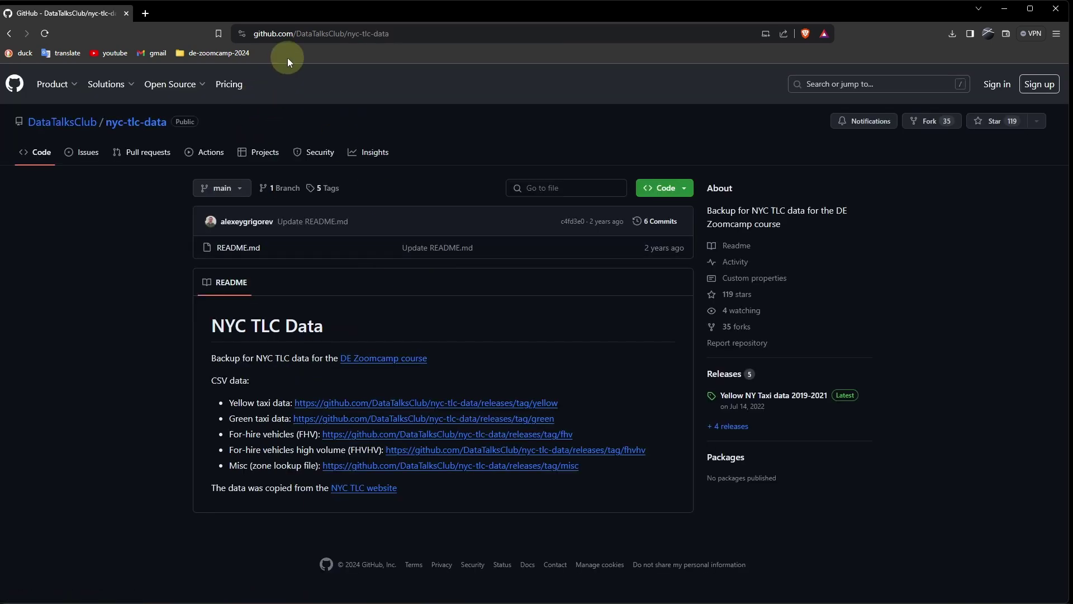
right_click(288, 58)
left_click(352, 202)
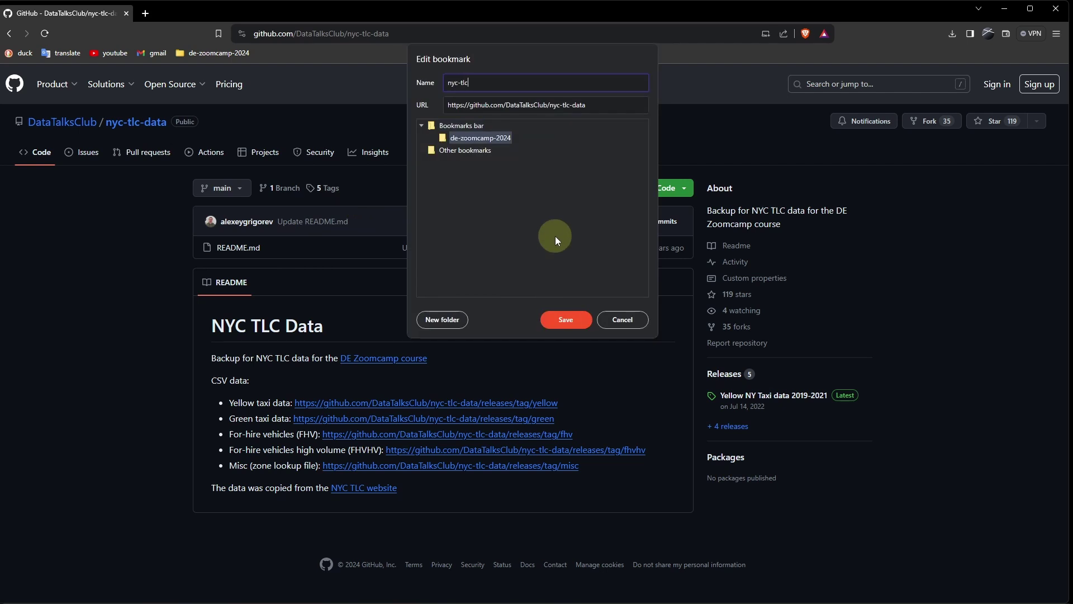
type("nyc-tlc-data")
key("Return")
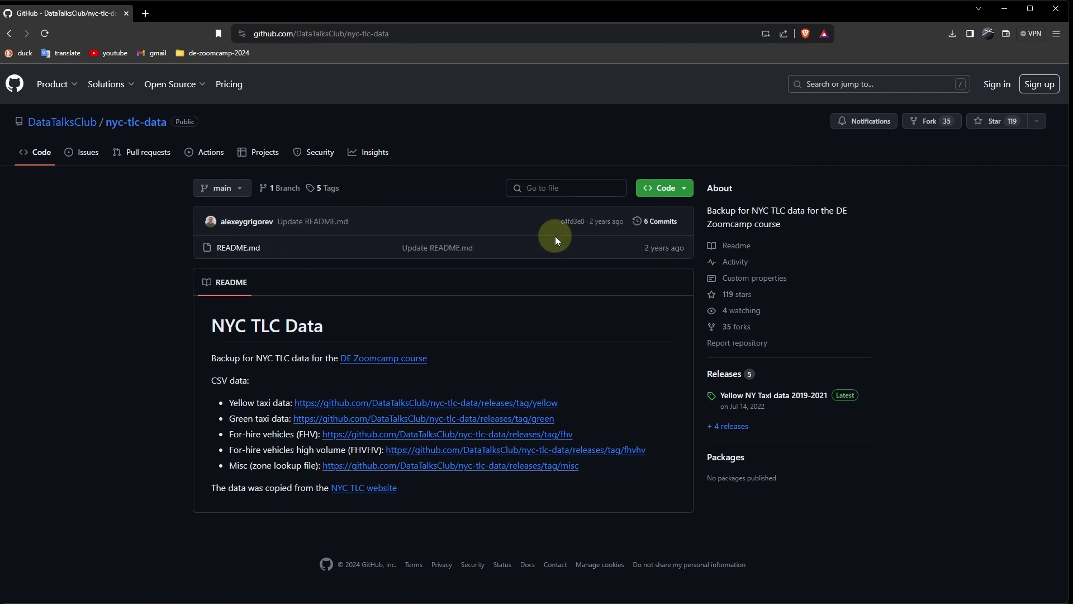
key("alt+Left")
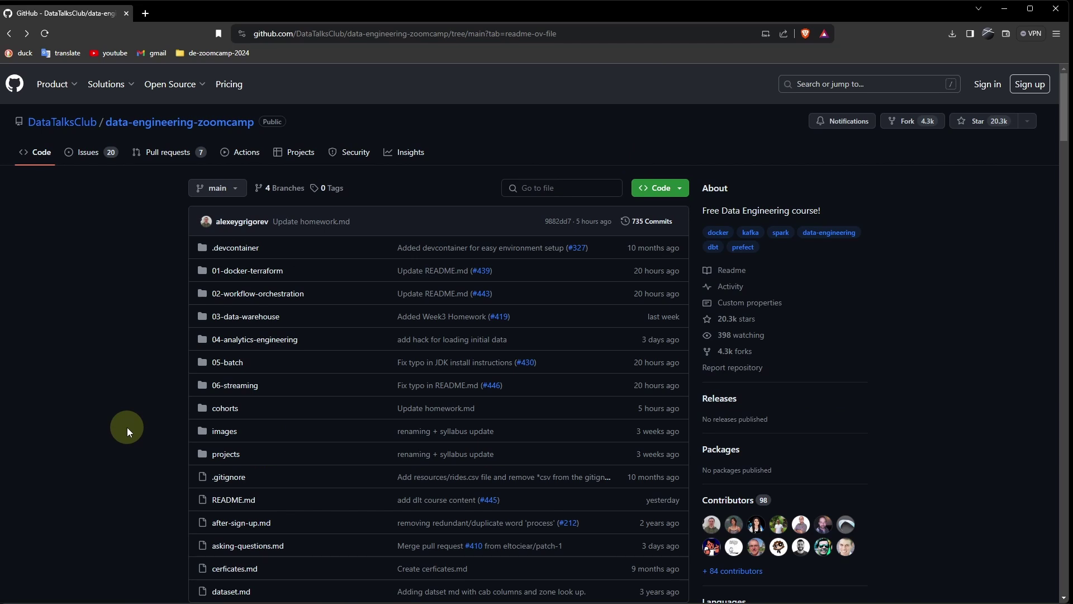